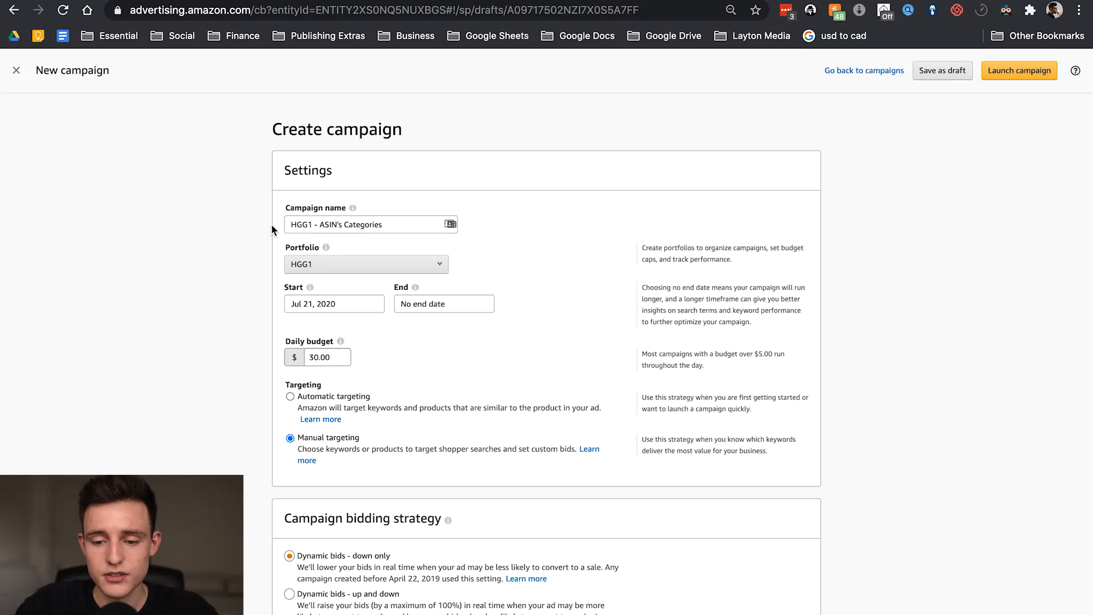
Step: Start a new Sponsored Products campaign from the HGG1 portfolio
key("ctrl+Tab")
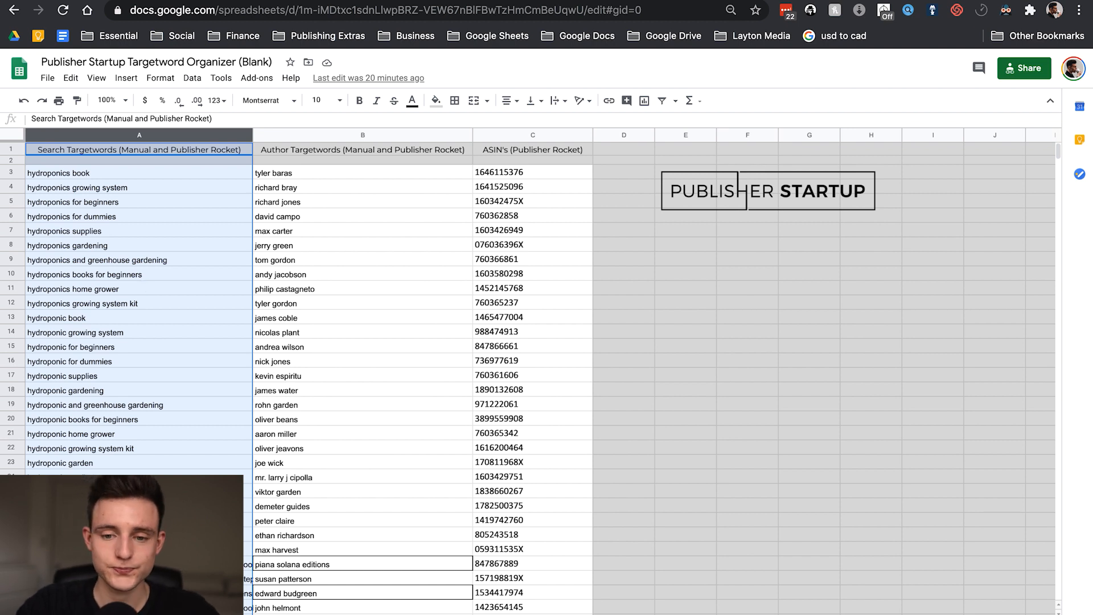
mouse_move(276, 4)
left_click(271, 21)
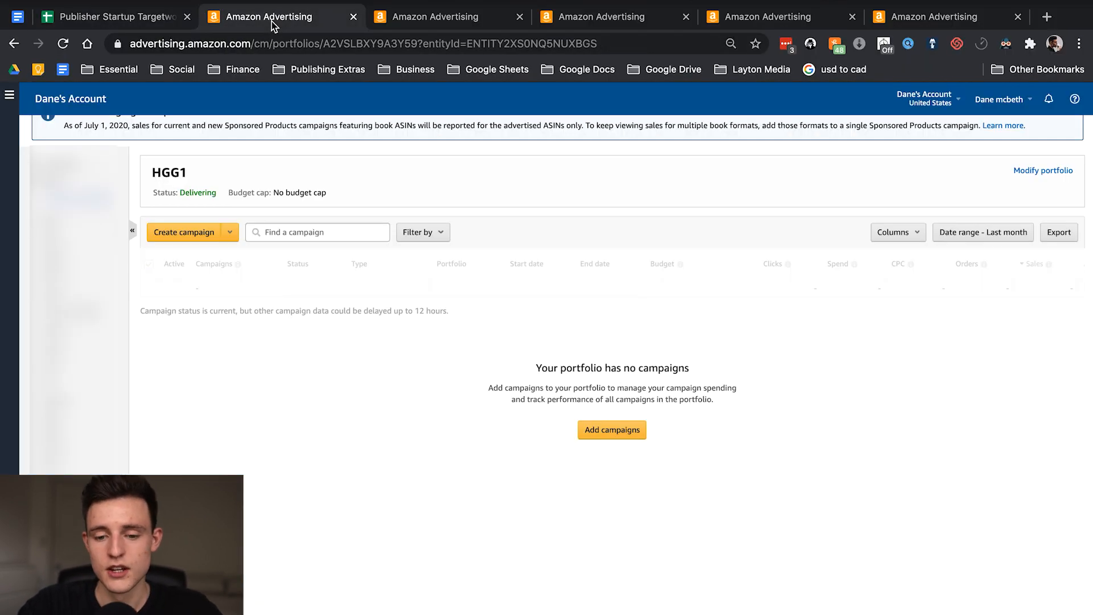
scroll(238, 375, "up", 2)
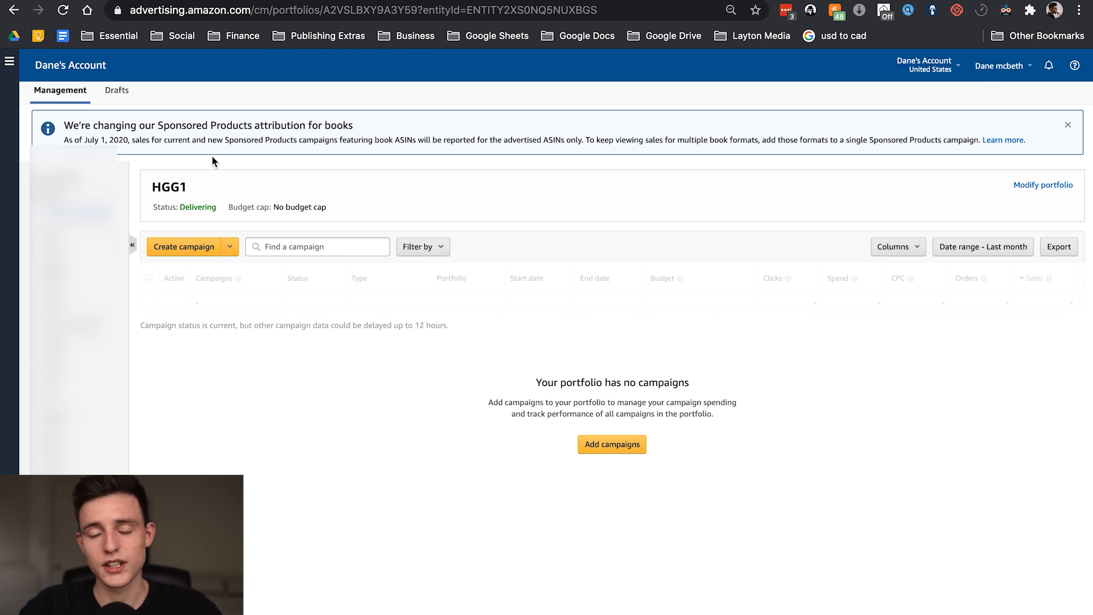
mouse_move(1, 438)
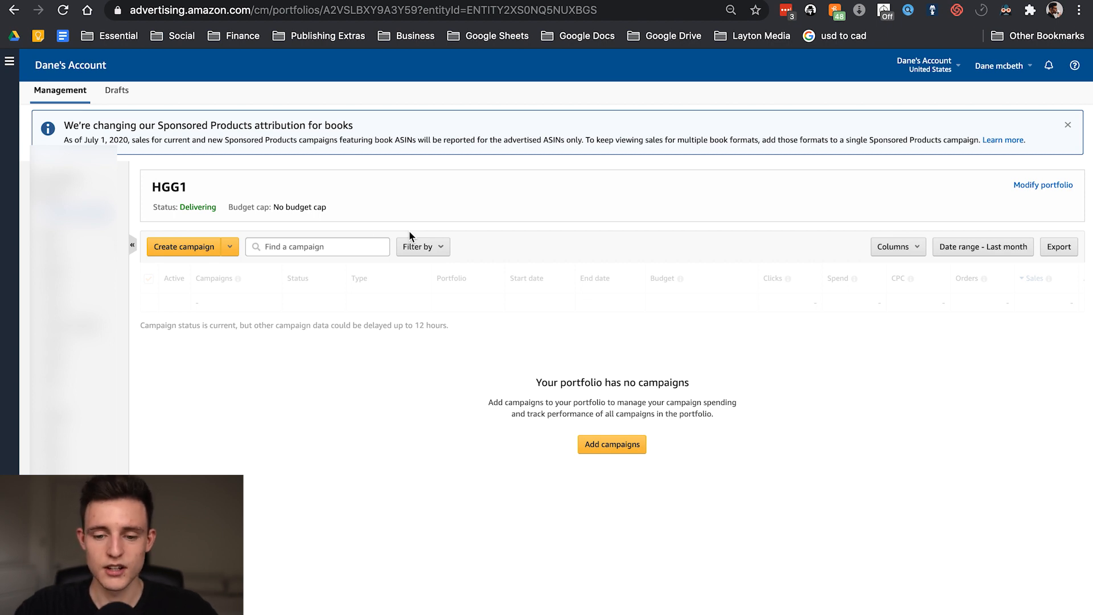
left_click(194, 252)
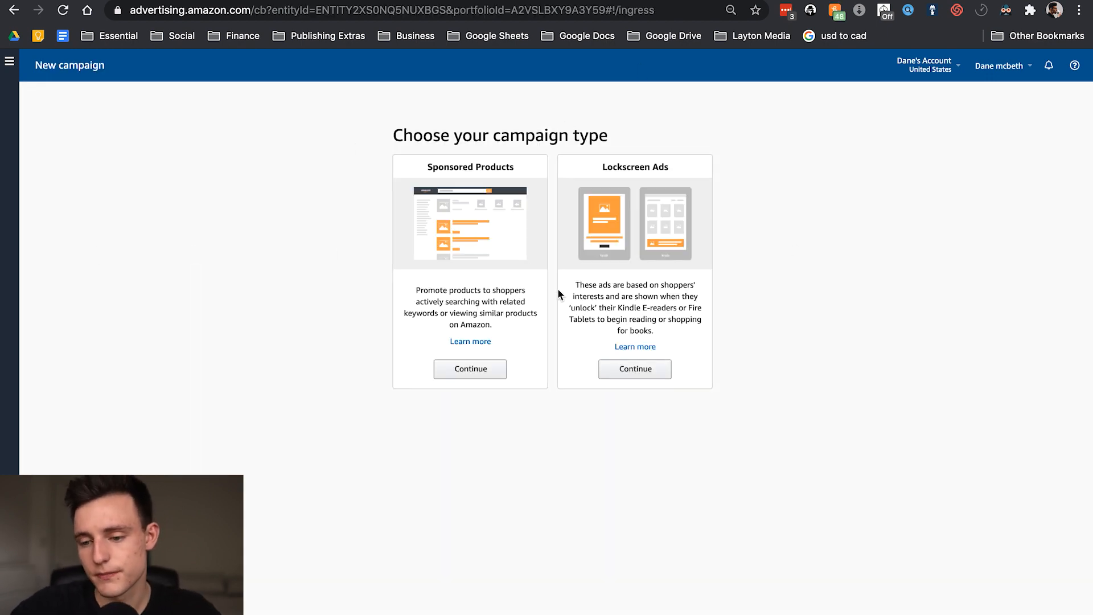
left_click(471, 369)
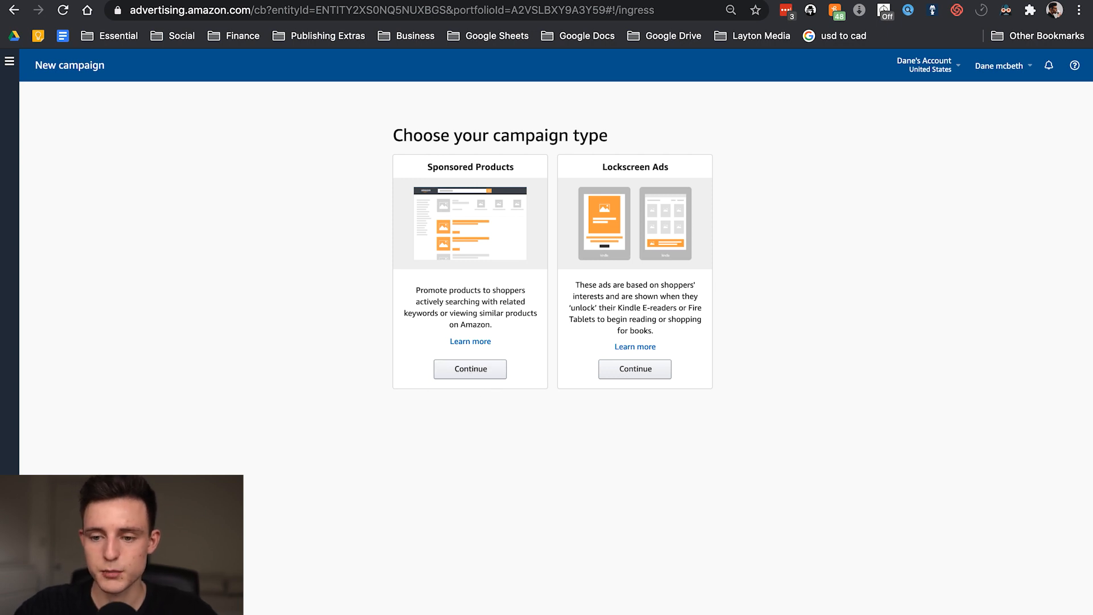
Step: Review the settings, bidding strategy and ad format of the "HGG1 - ASIN's Categories" campaign draft
mouse_move(434, 12)
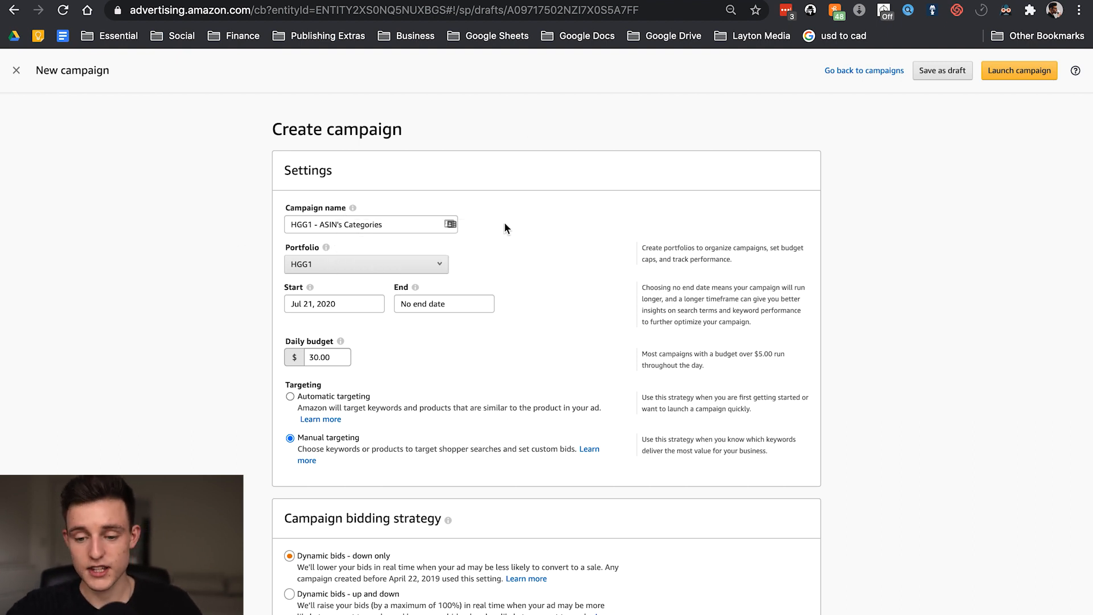
scroll(254, 468, "down", 3)
scroll(253, 468, "up", 3)
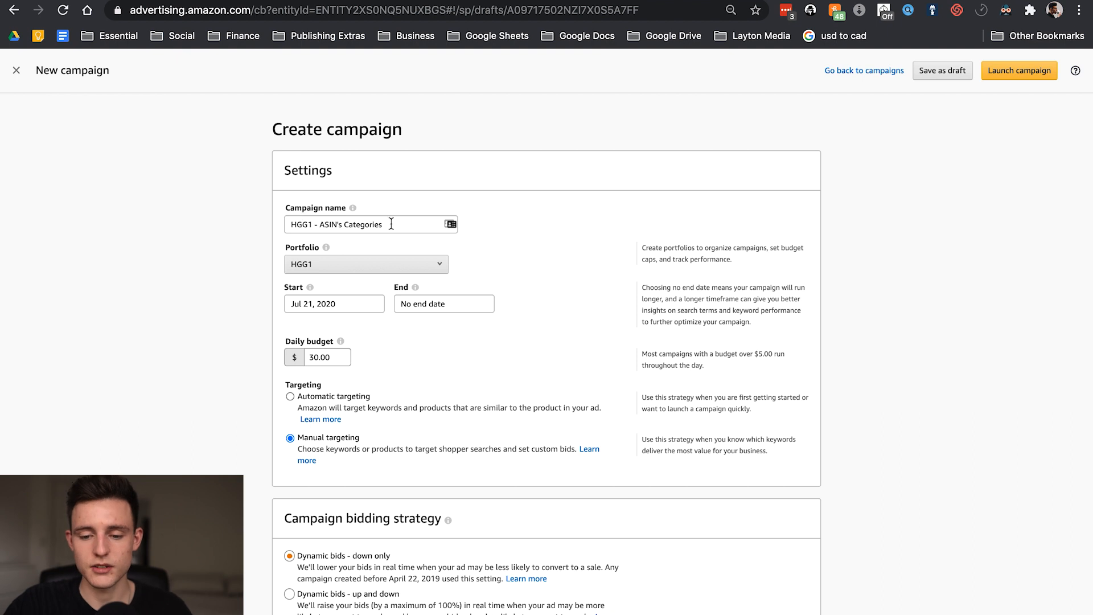
left_click(297, 265)
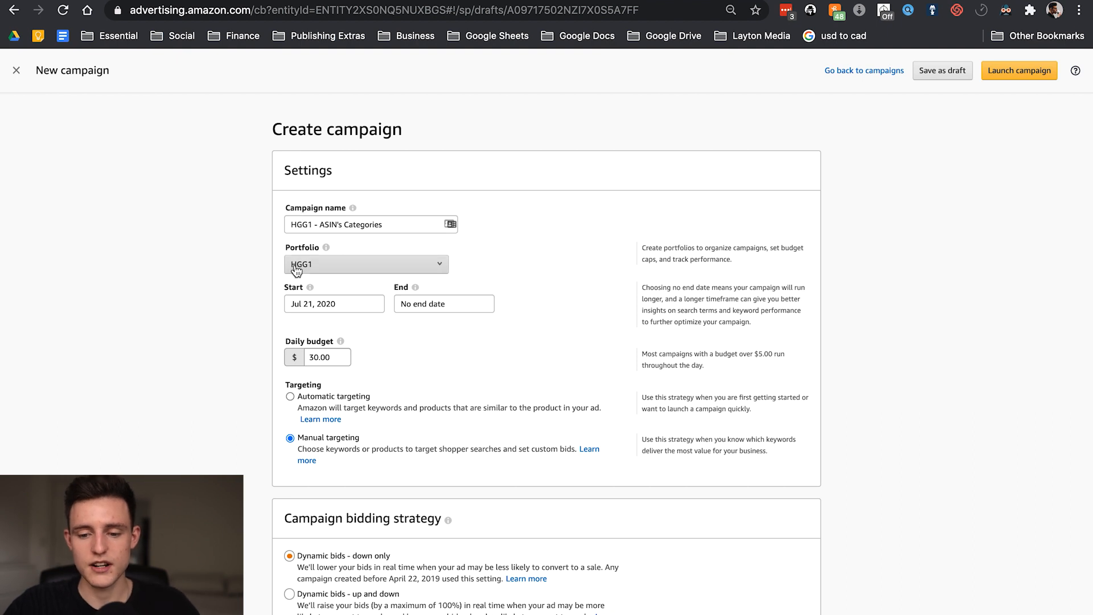
left_click(236, 259)
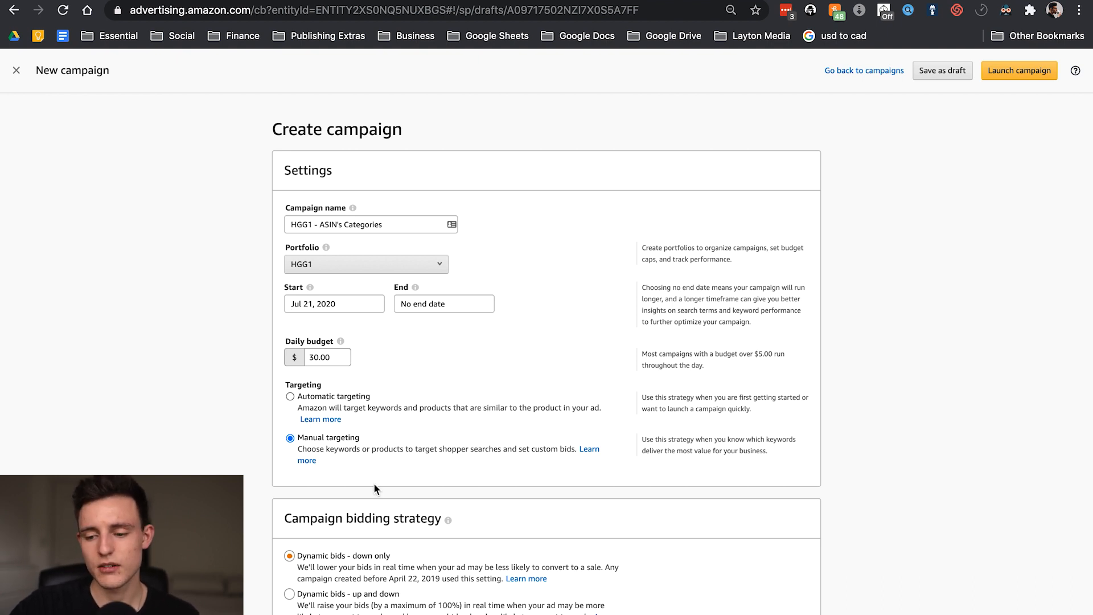
scroll(551, 327, "down", 3)
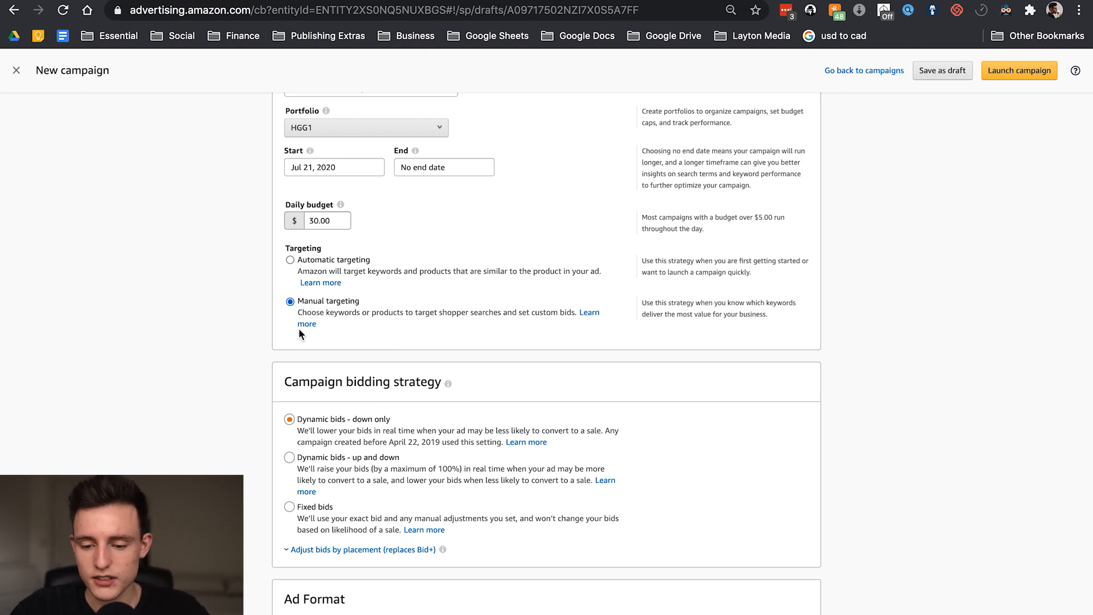
scroll(298, 447, "down", 4)
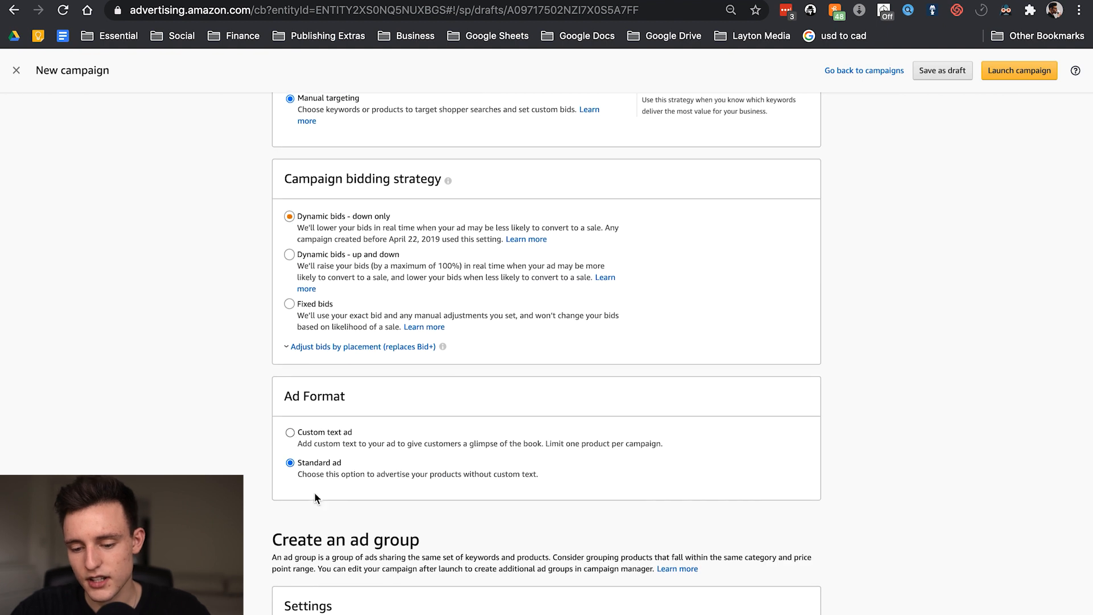
scroll(307, 457, "down", 3)
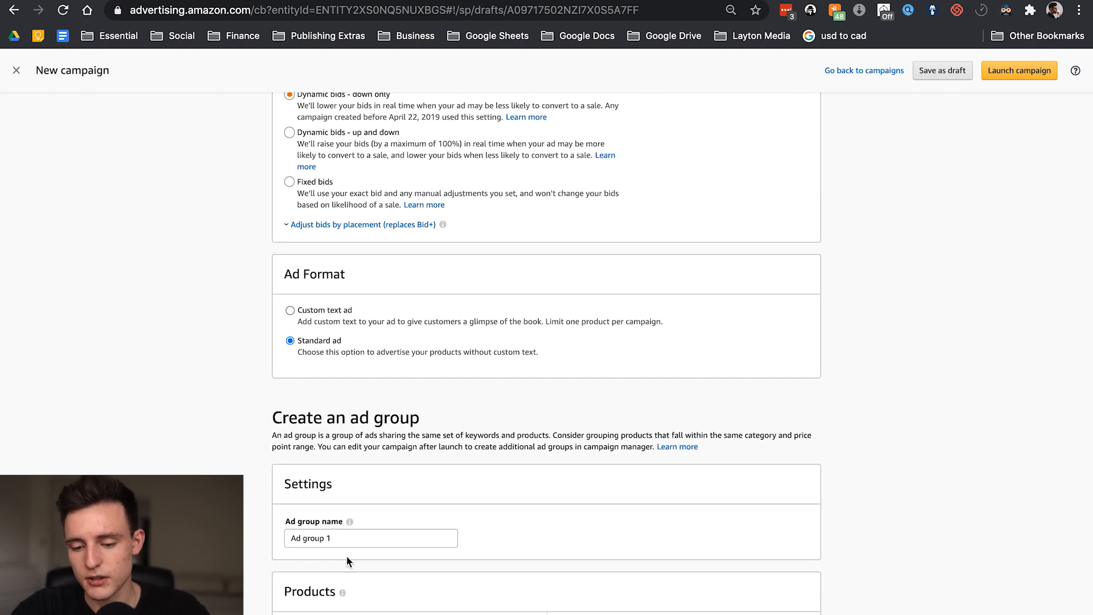
Step: Set the campaign's ad format to Custom text ad
left_click(290, 310)
scroll(293, 308, "up", 4)
scroll(293, 308, "up", 2)
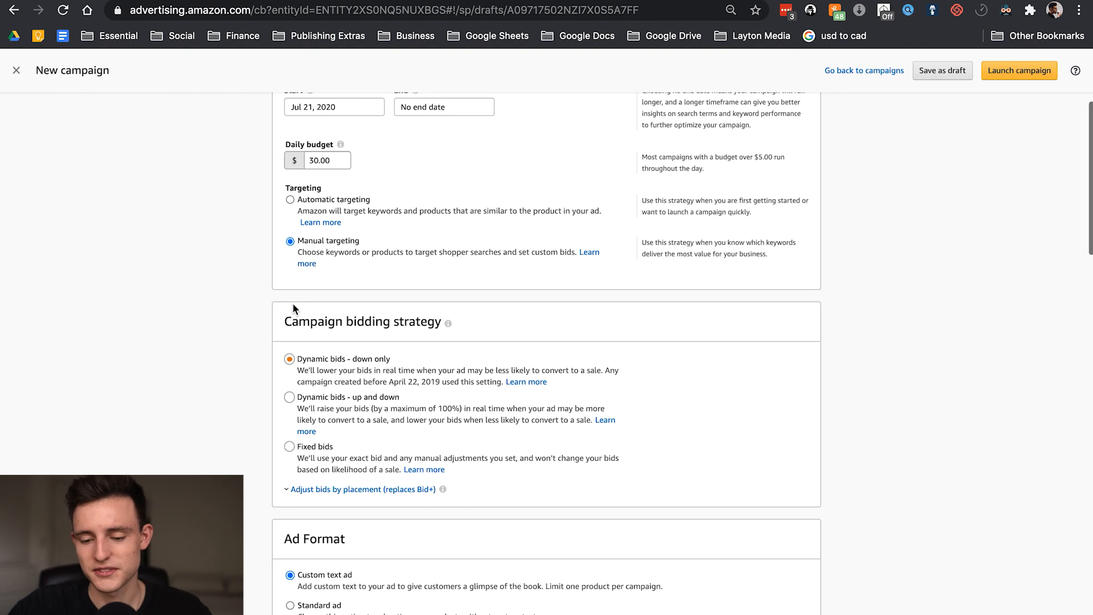
scroll(292, 302, "down", 2)
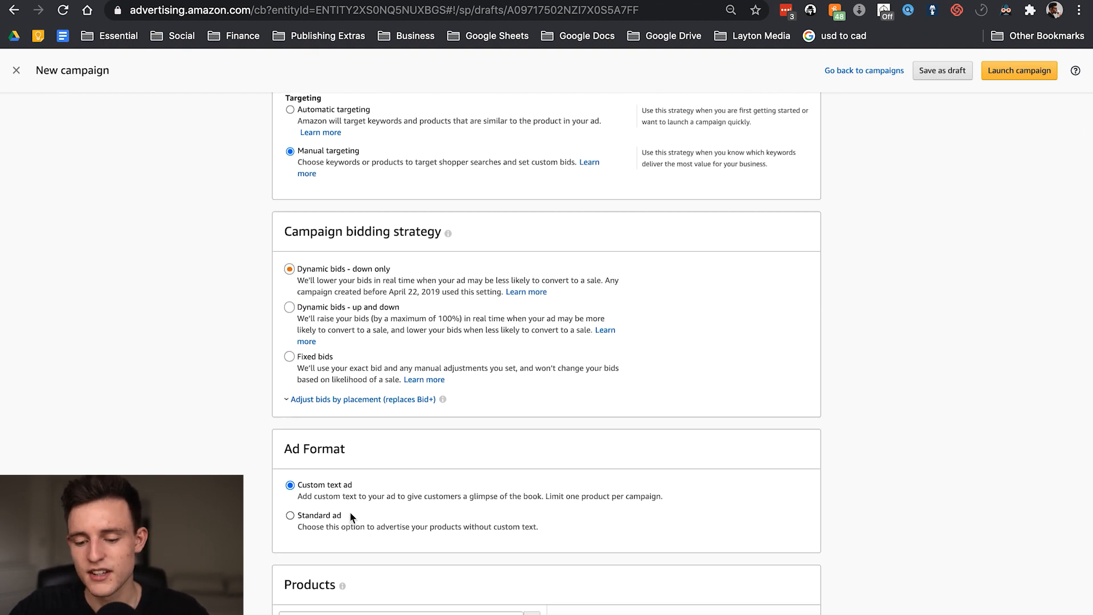
Step: Choose Product targeting for the campaign and check its default bid
scroll(349, 511, "down", 13)
scroll(522, 431, "down", 1)
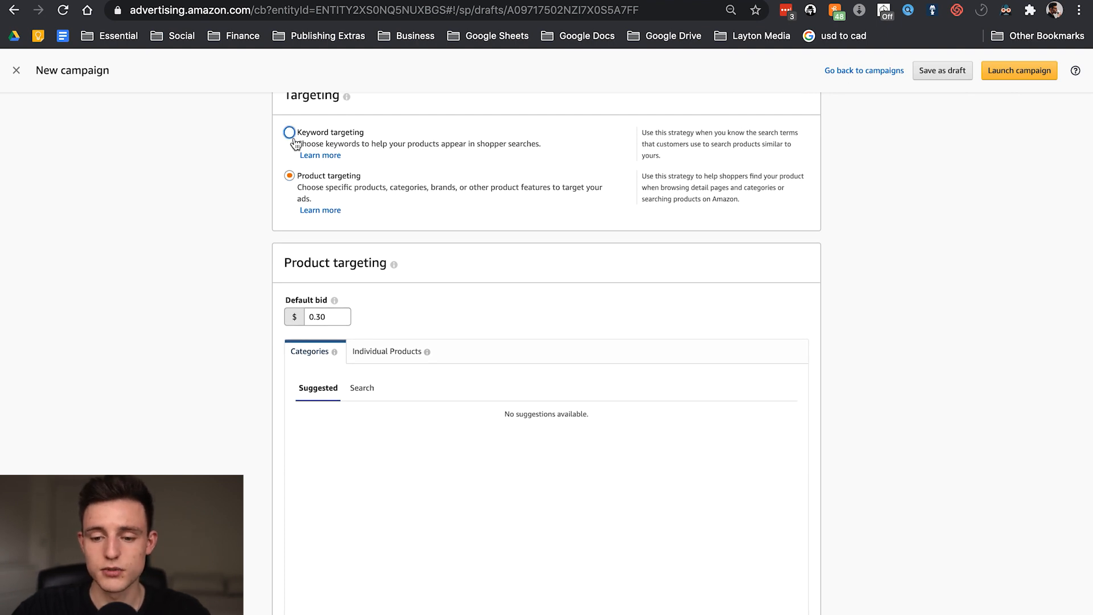
left_click(311, 181)
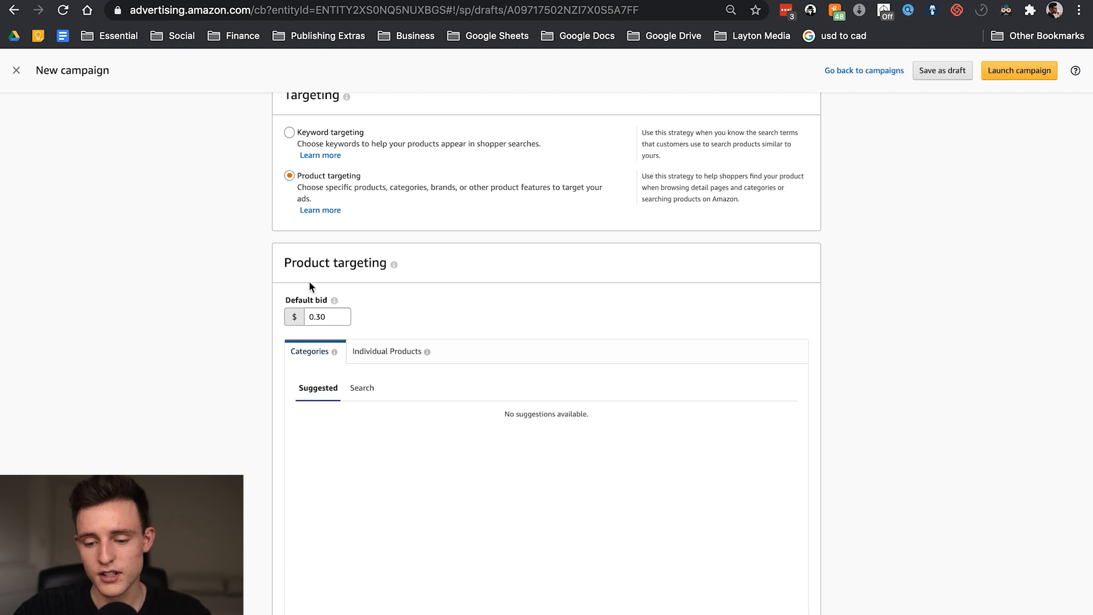
double_click(332, 316)
Step: Search the product targeting categories for "gardening"
scroll(331, 316, "down", 3)
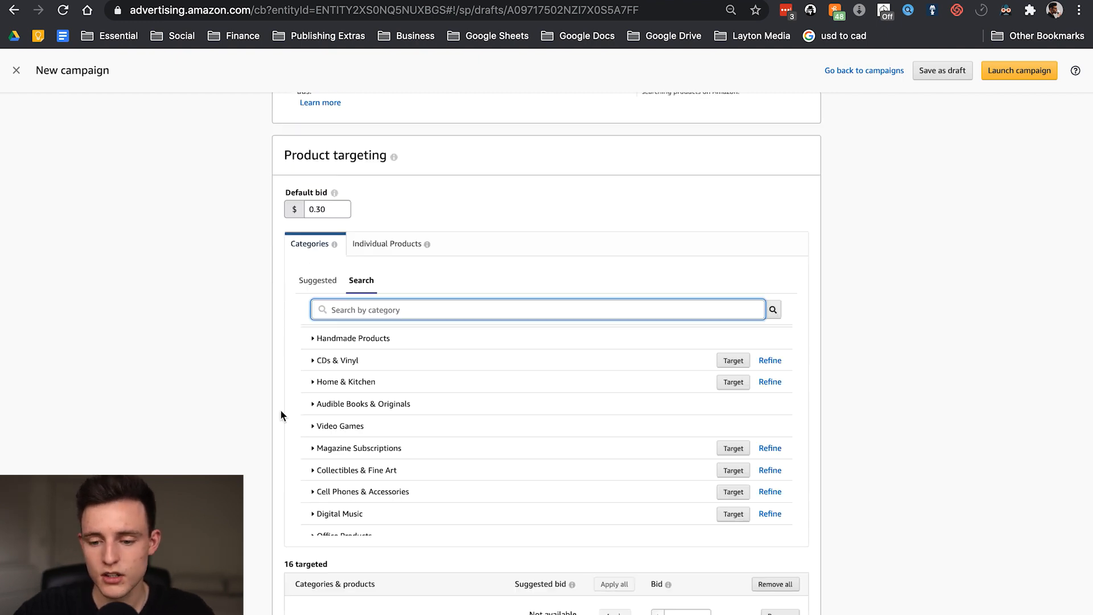
scroll(280, 410, "up", 2)
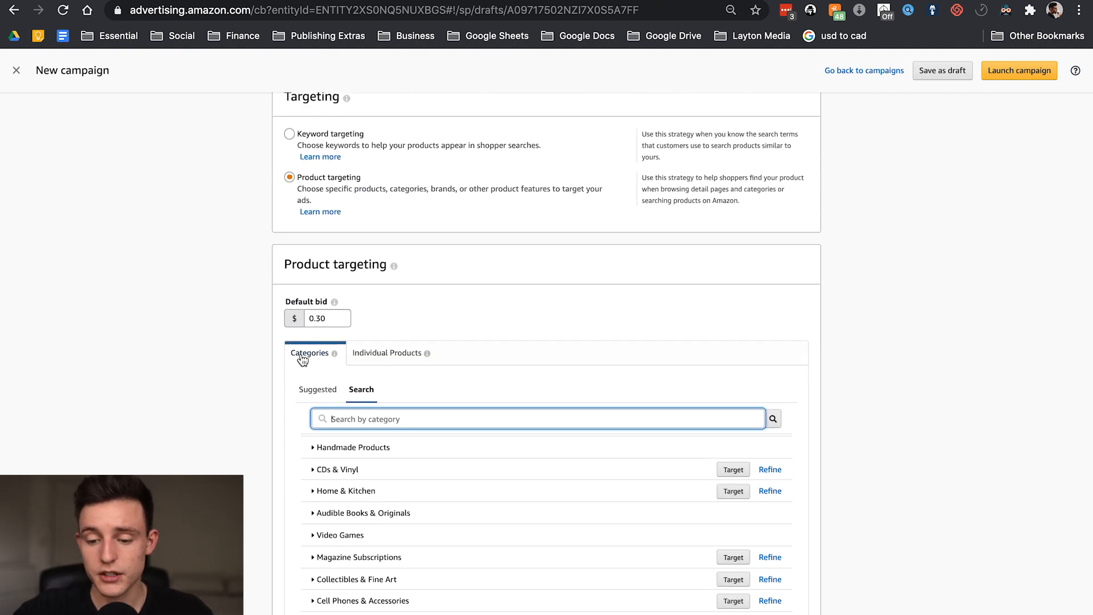
left_click(369, 393)
left_click(373, 416)
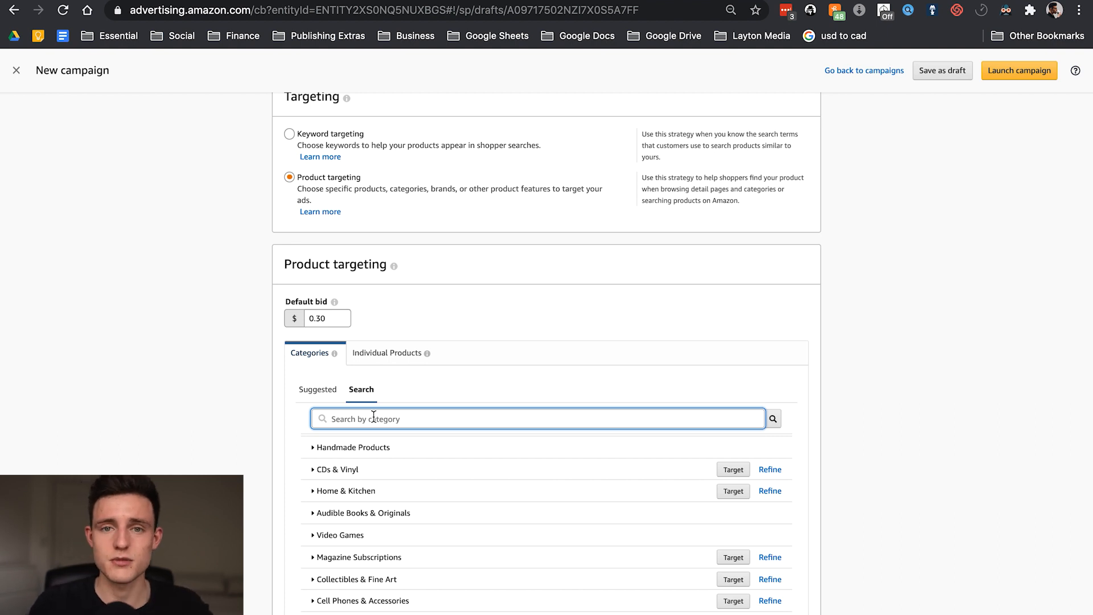
type("g")
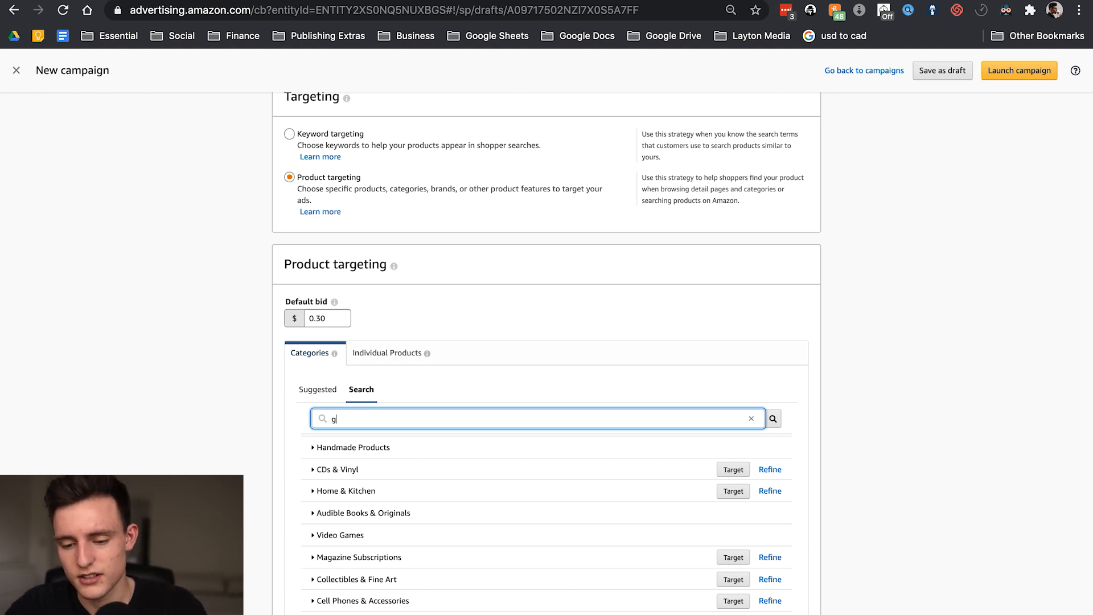
type("arden")
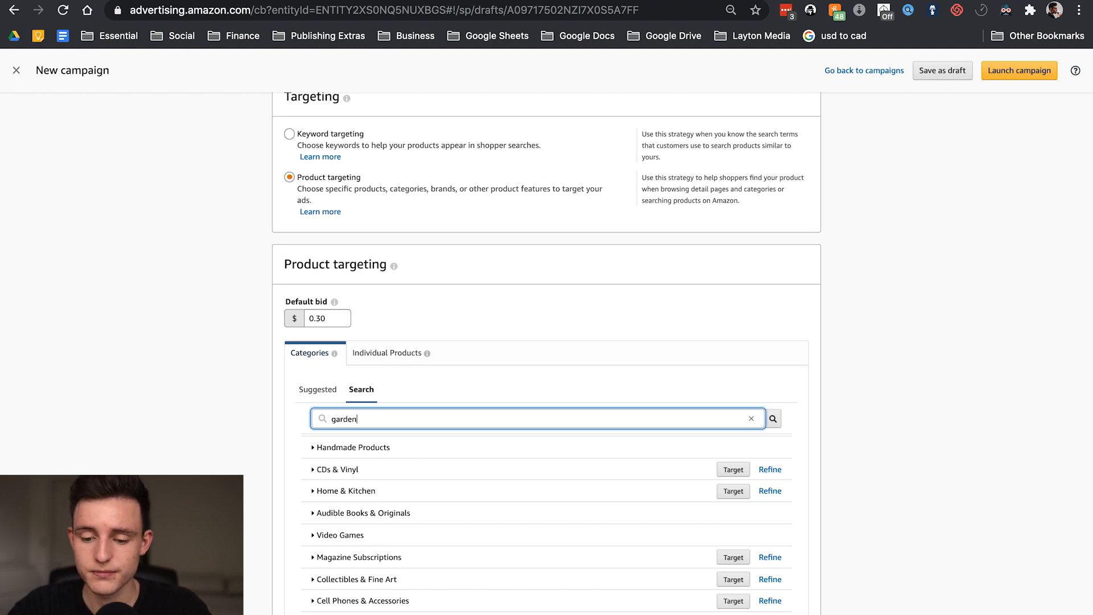
type("ing")
scroll(255, 374, "down", 5)
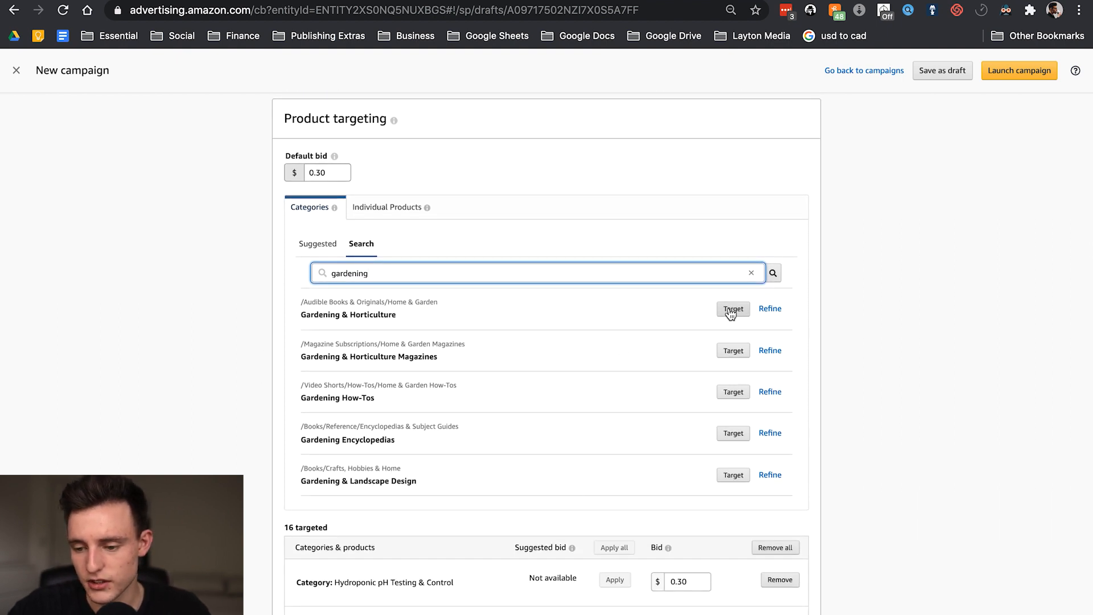
Step: Look through the gardening category results for categories relevant to the book
scroll(459, 482, "down", 1)
scroll(460, 482, "down", 3)
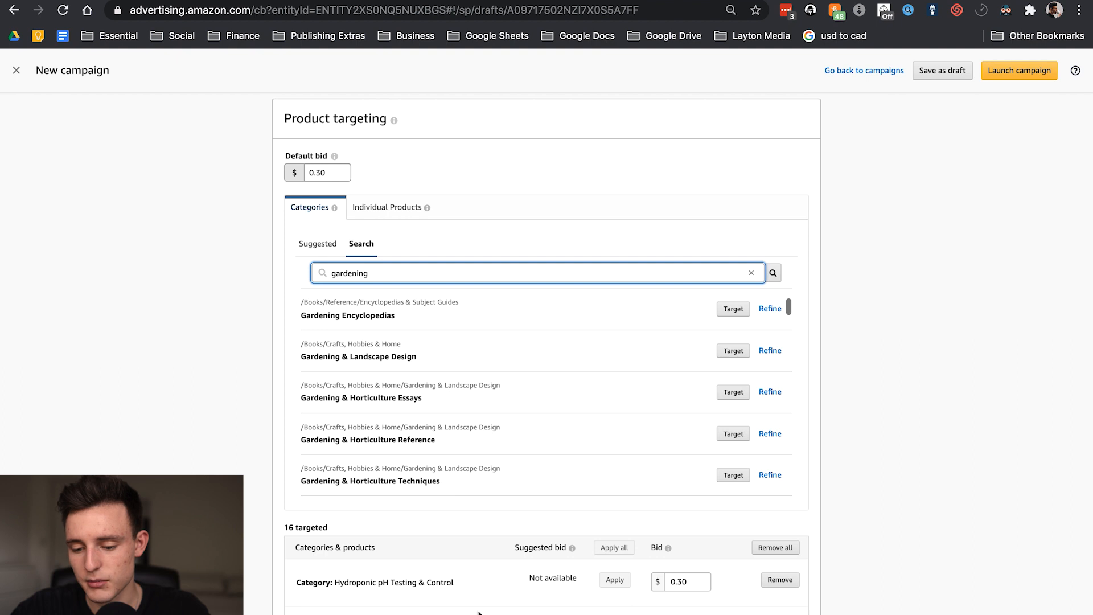
scroll(549, 424, "down", 4)
scroll(550, 427, "down", 10)
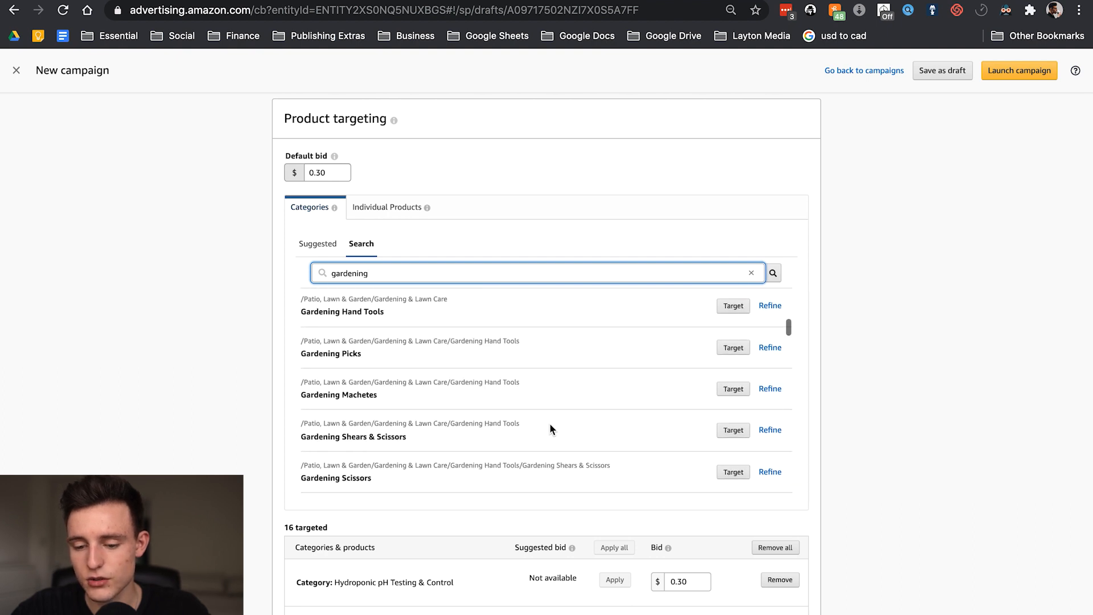
scroll(550, 428, "down", 10)
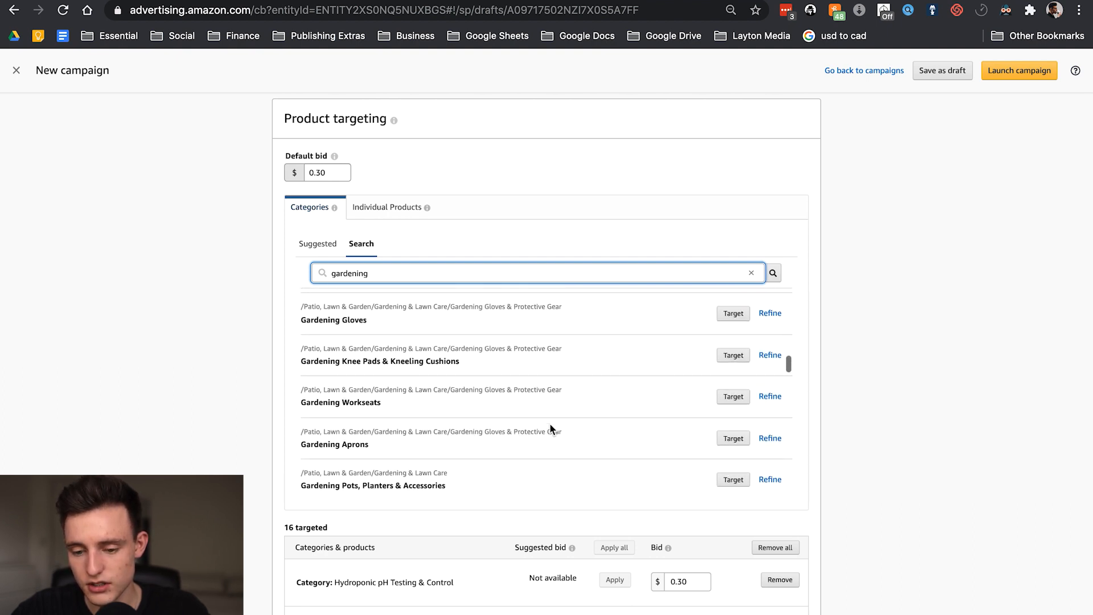
scroll(549, 428, "up", 20)
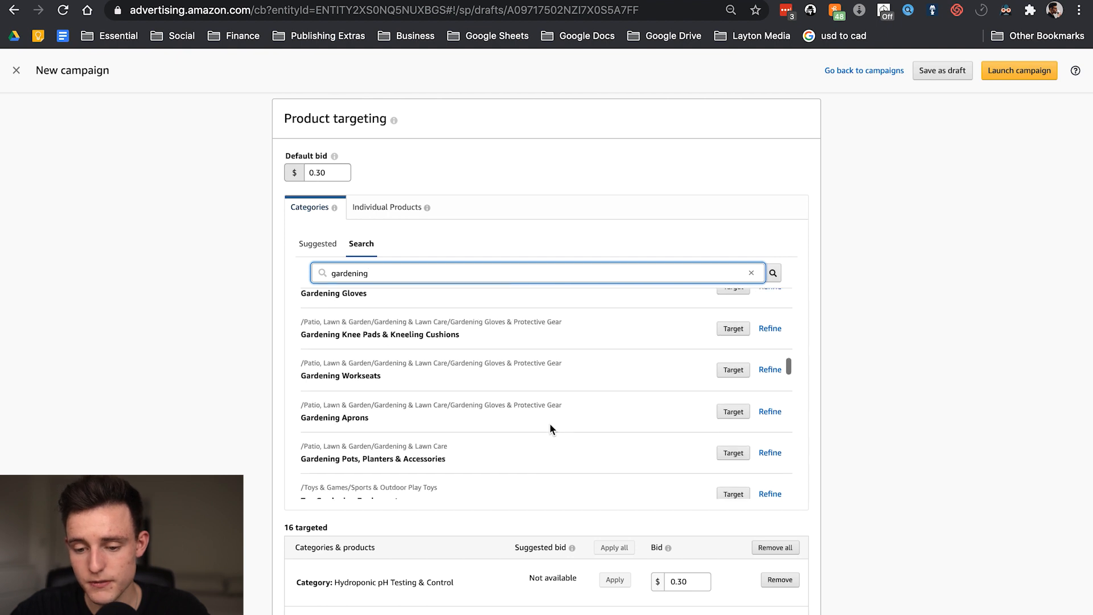
scroll(614, 335, "down", 15)
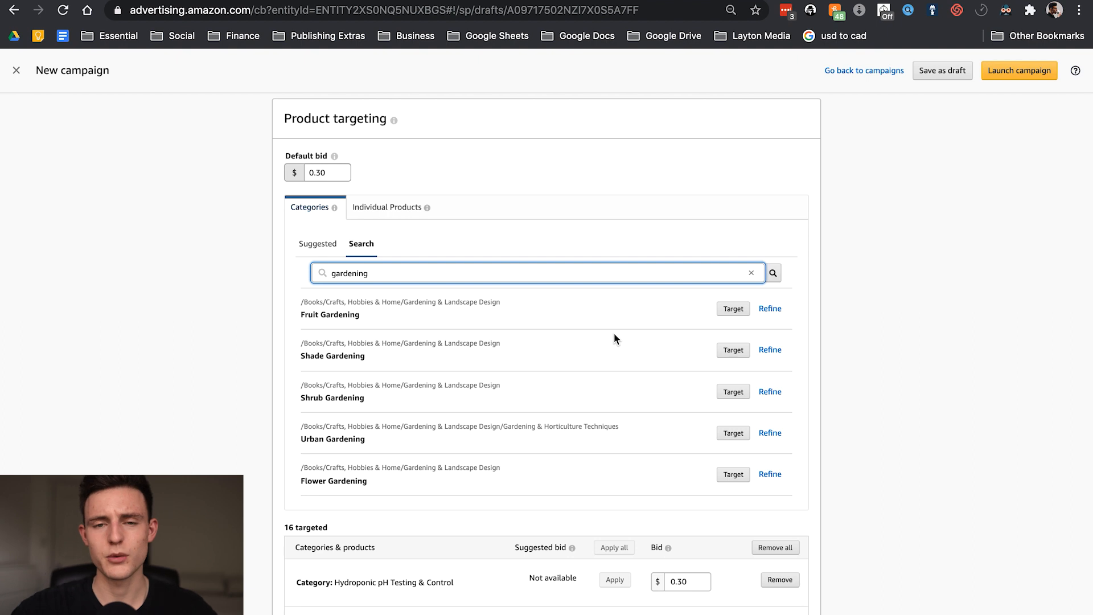
scroll(615, 384, "up", 10)
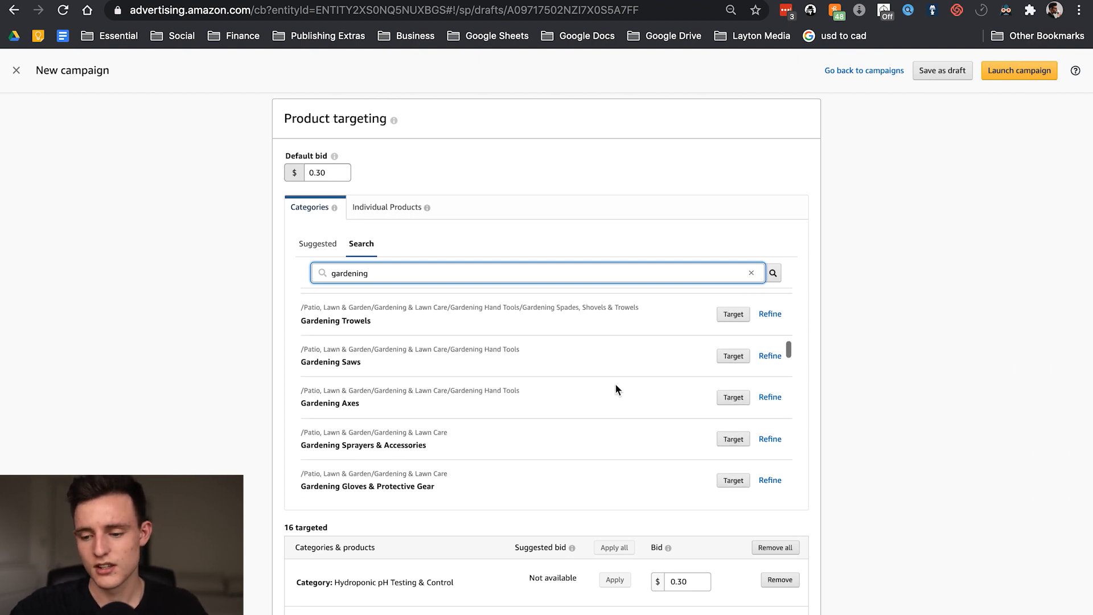
Step: Search the product targeting categories for "hydroponics" instead
left_click(408, 278)
left_click(409, 278)
key("super+a")
type("hydo")
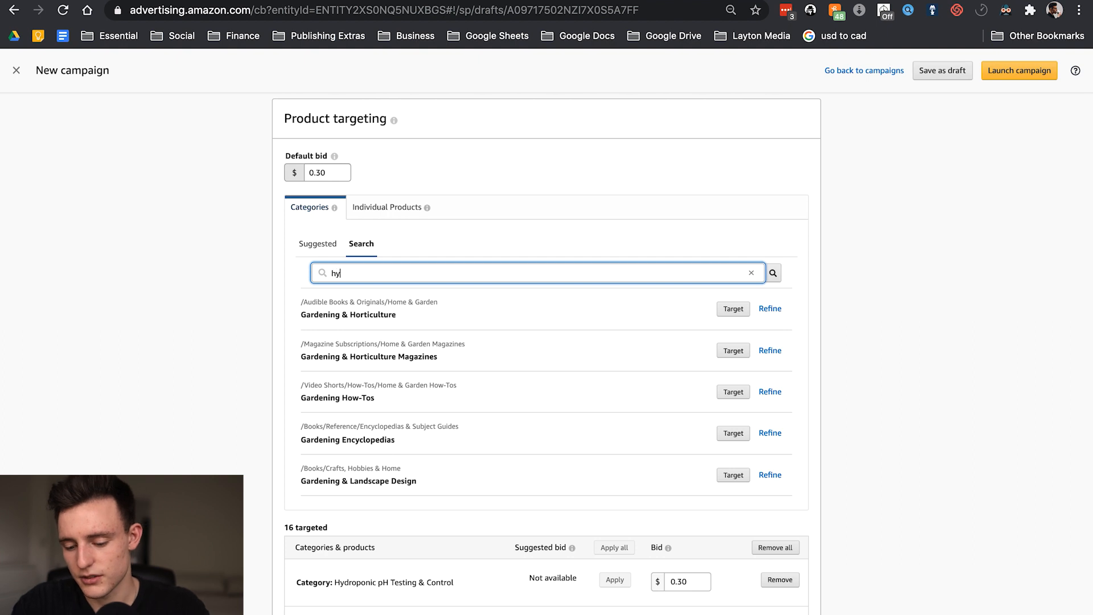
key("BackSpace")
type("roponi")
key("BackSpace")
key("BackSpace")
type("nics")
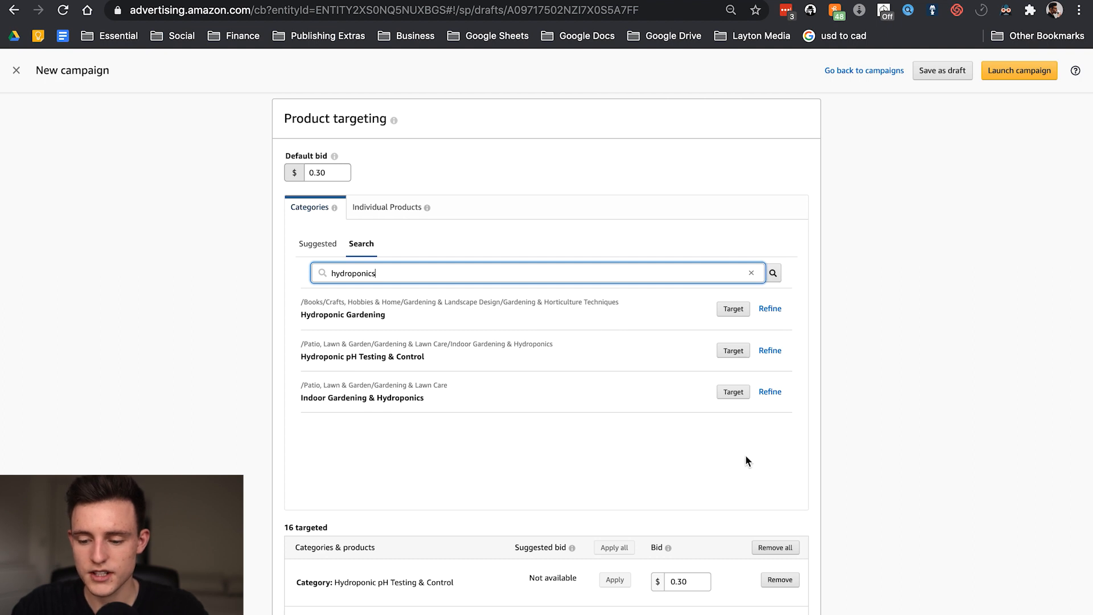
Step: Review the list of already targeted categories and their individual bids
scroll(595, 416, "down", 10)
scroll(417, 269, "down", 1)
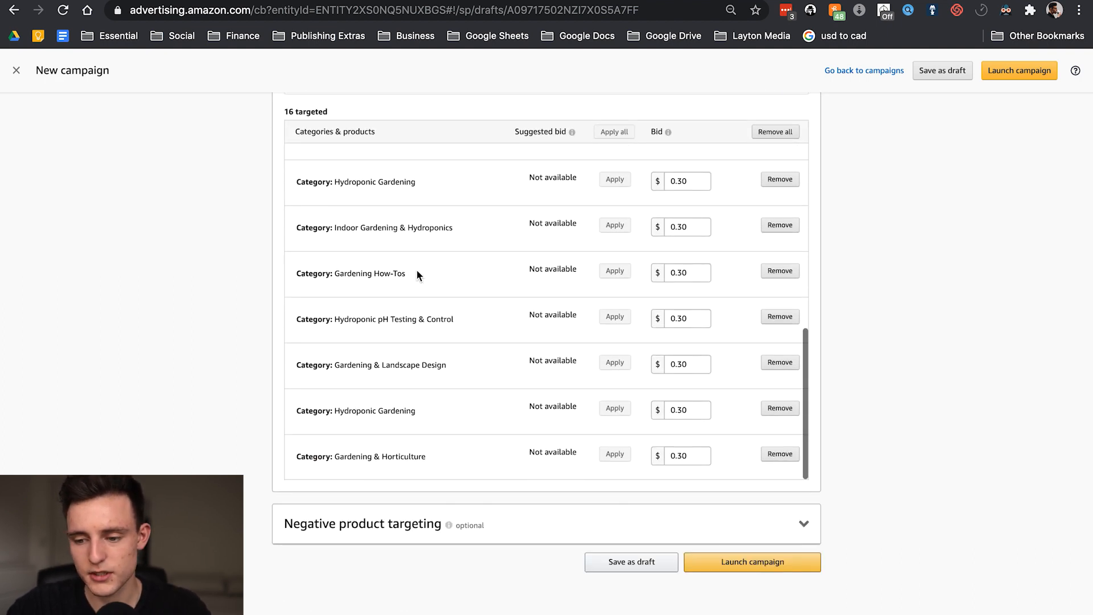
scroll(417, 270, "up", 7)
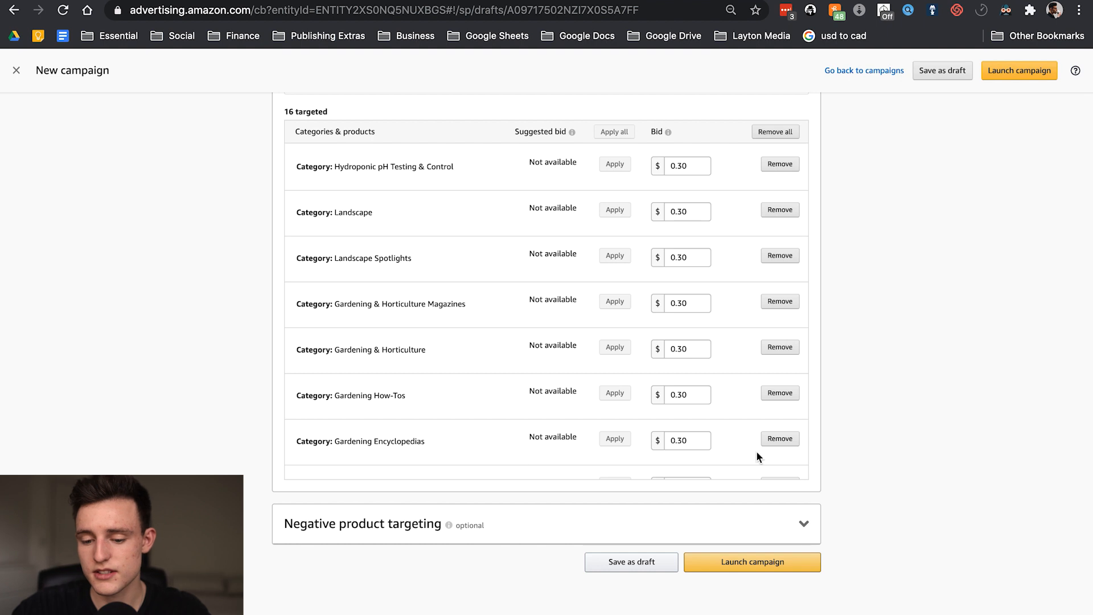
scroll(467, 351, "down", 3)
scroll(467, 352, "up", 3)
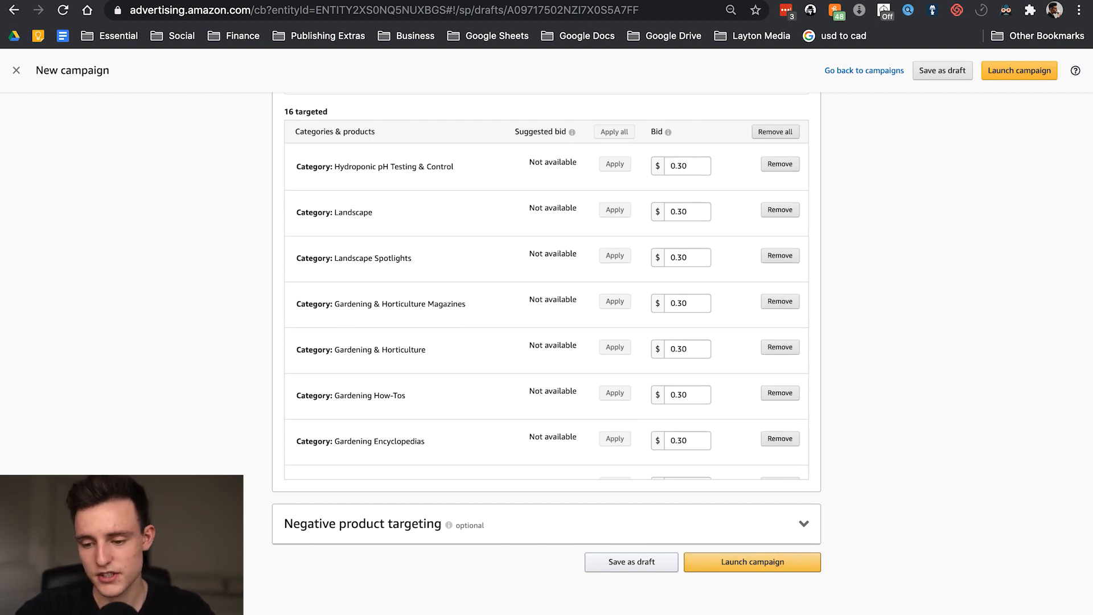
scroll(677, 319, "up", 3)
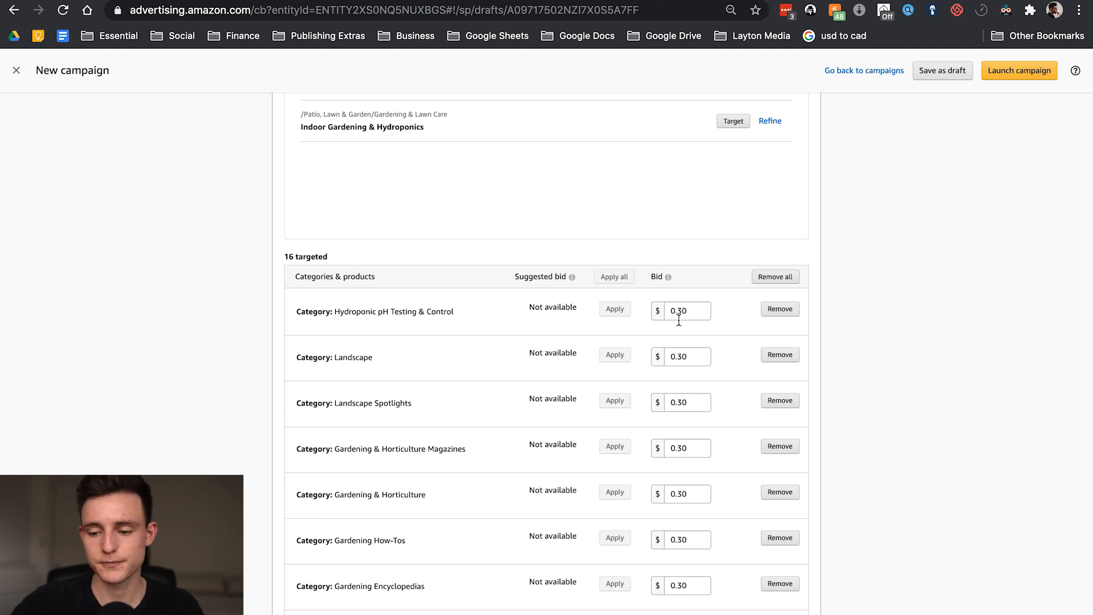
Step: Review the campaign settings and bidding strategy of the "HGG1 - ASIN's Exact" campaign draft down to its product targeting
scroll(563, 358, "up", 3)
scroll(563, 362, "up", 3)
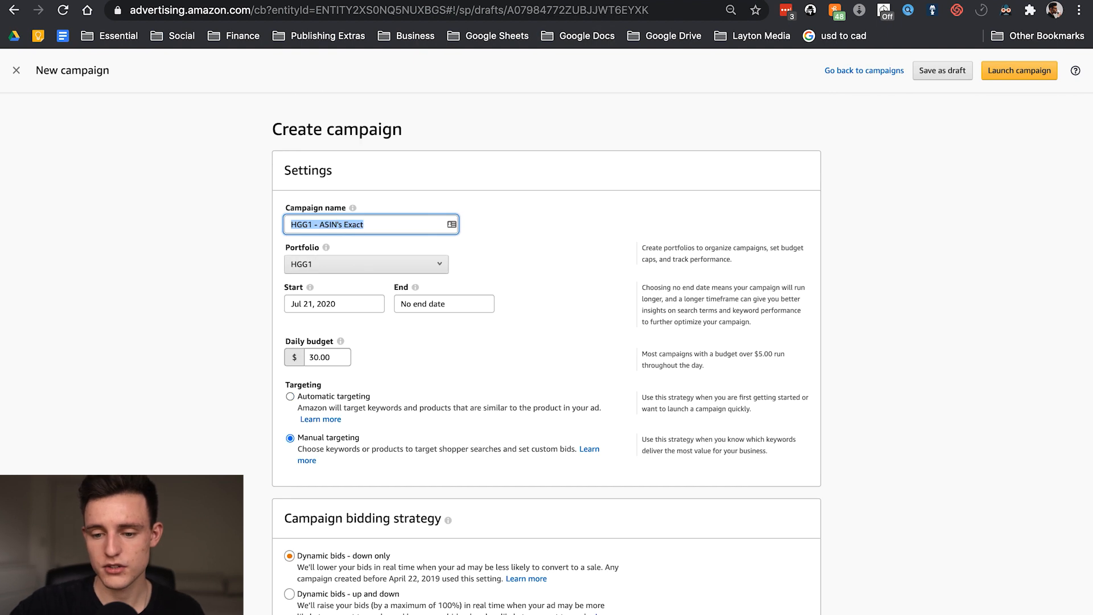
left_click(416, 216)
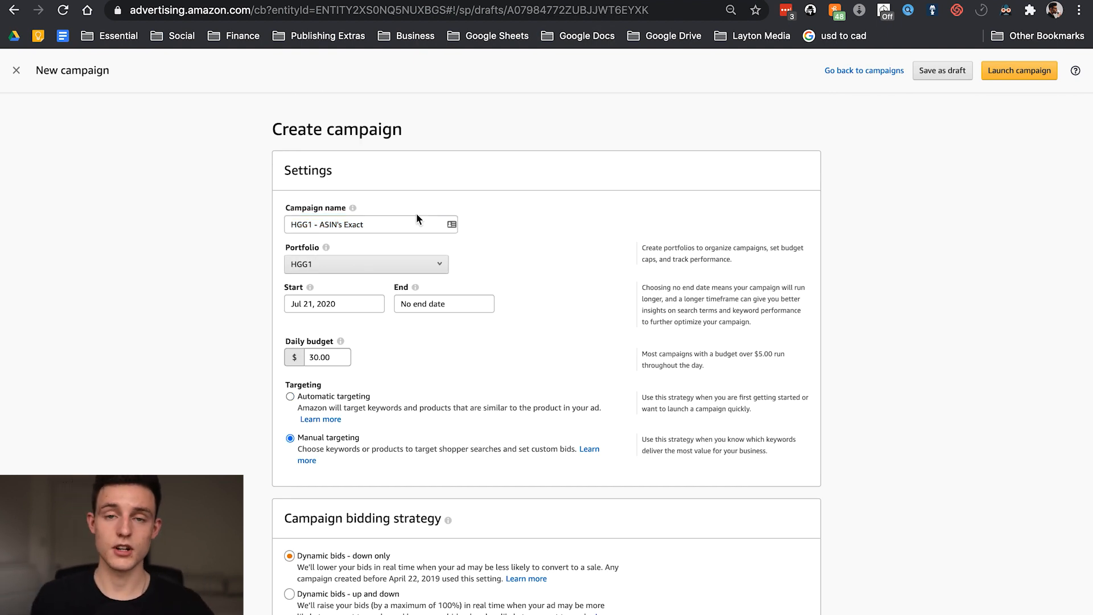
left_click(326, 247)
scroll(329, 250, "down", 2)
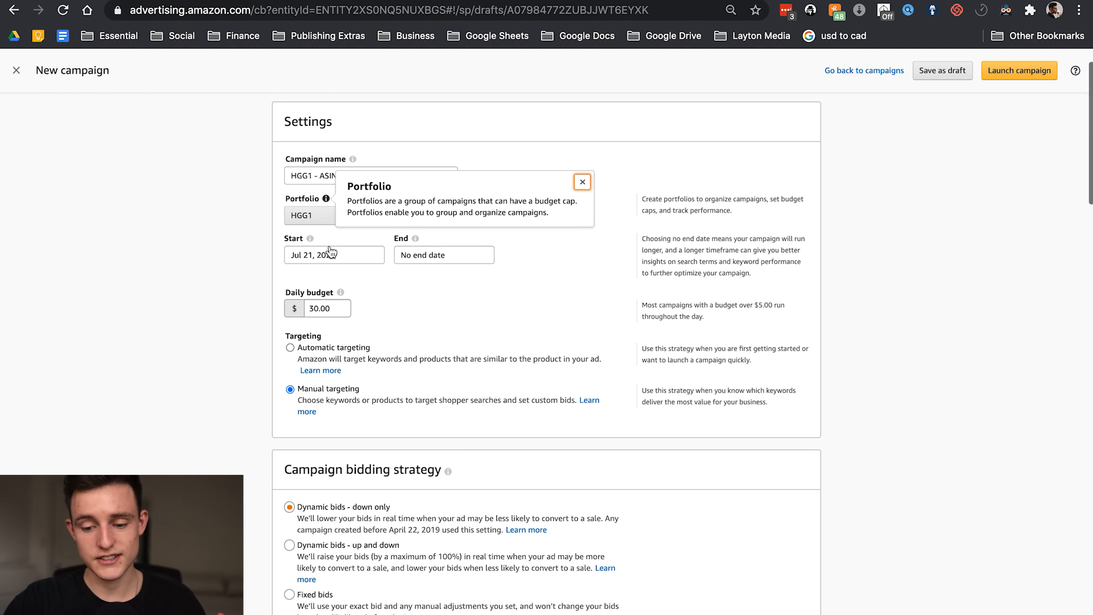
left_click(241, 233)
left_click(376, 169)
double_click(376, 169)
scroll(348, 299, "down", 20)
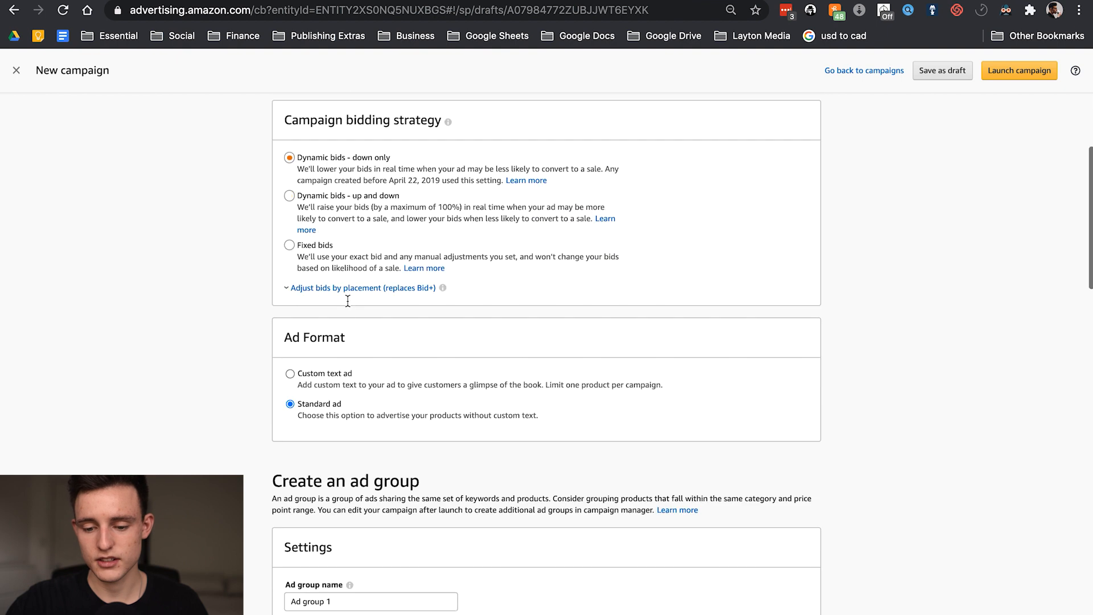
scroll(348, 305, "down", 3)
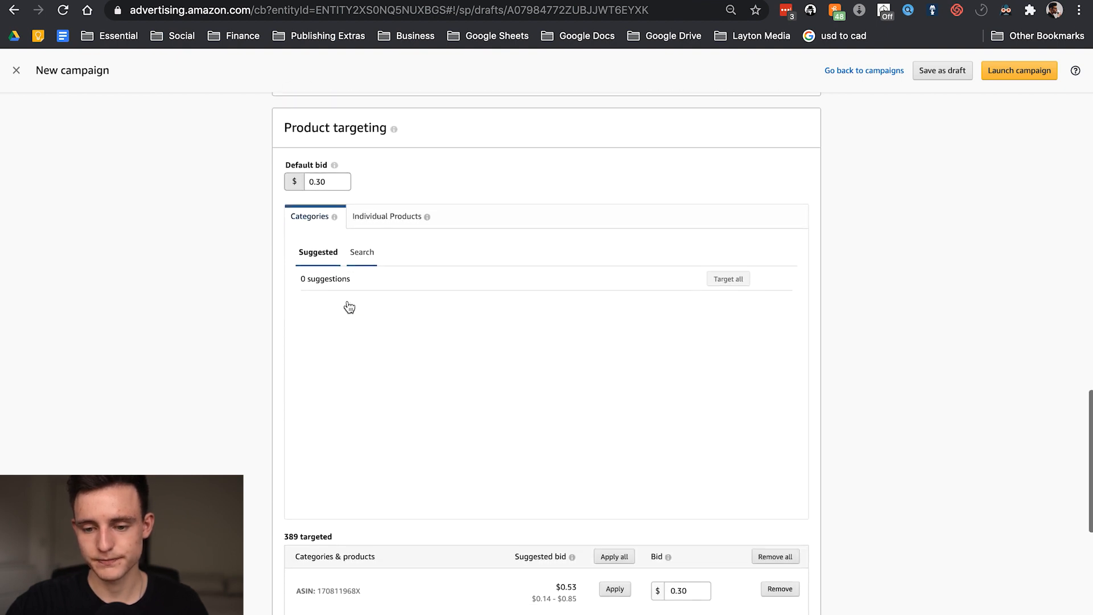
Step: Set the default product targeting bid to $0.30 in the "HGG1 - ASIN's Exact" campaign
scroll(422, 196, "up", 1)
left_click(334, 147)
key("BackSpace")
key("BackSpace")
type("30")
left_click(455, 166)
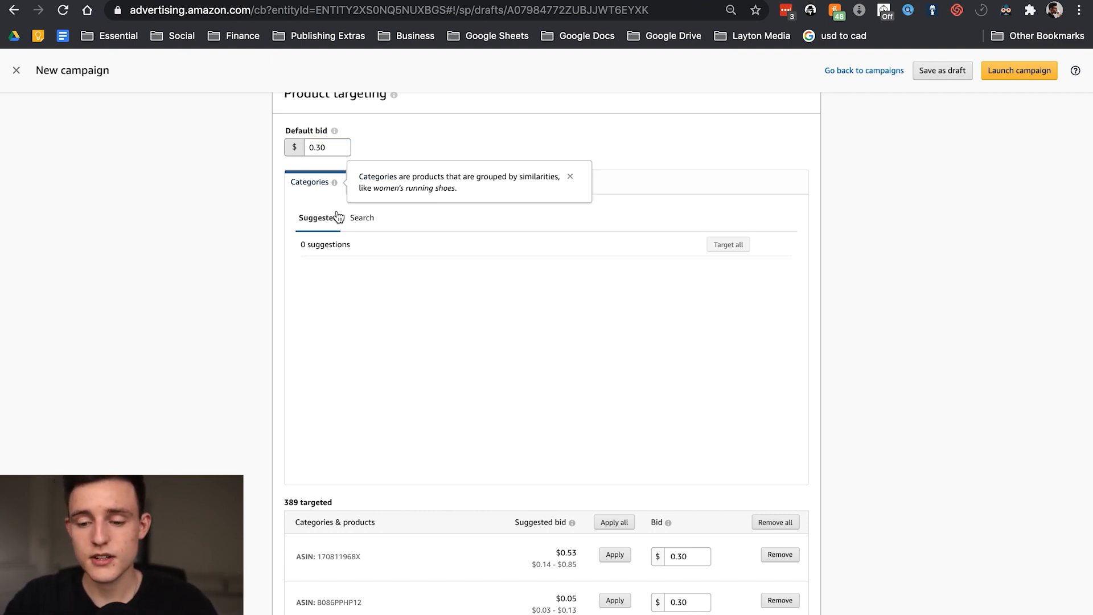
Step: Switch product targeting to individual products and open the manual ASIN list for entry
left_click(394, 184)
scroll(393, 195, "down", 3)
scroll(393, 195, "up", 3)
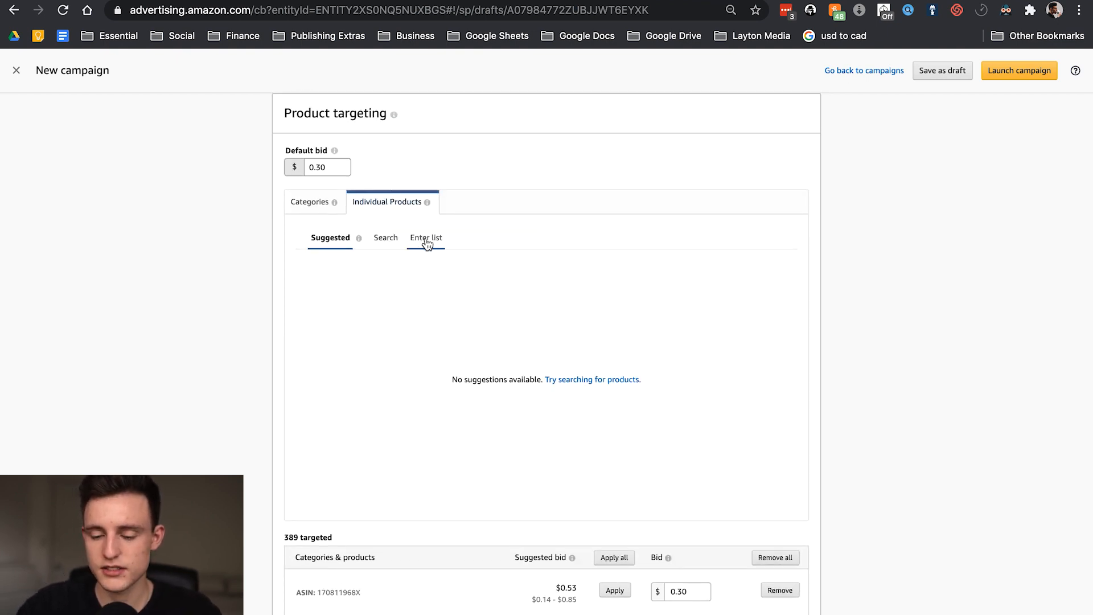
left_click(427, 244)
left_click(413, 275)
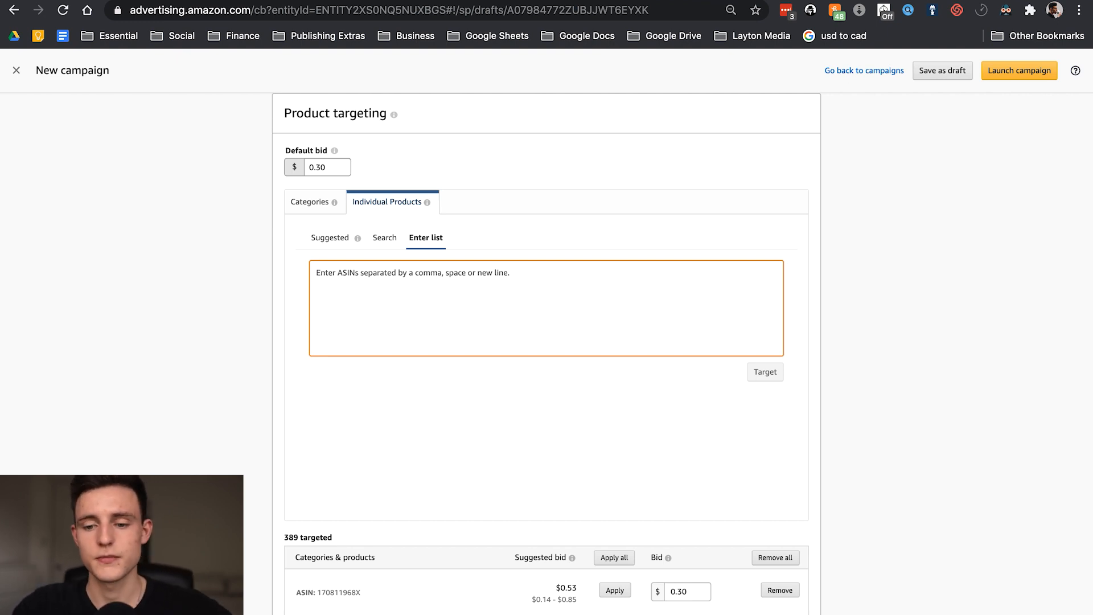
Step: Switch to the Publisher Startup Targetword Organizer spreadsheet and copy all ASINs in column C, rows 3 to 226
left_click(199, 0)
left_click(509, 178)
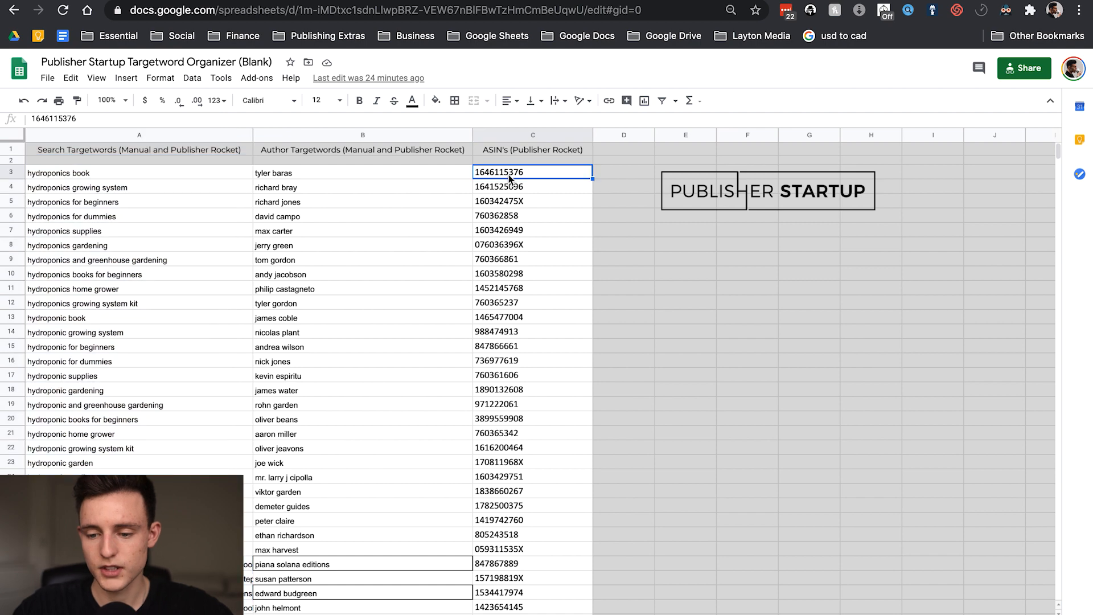
scroll(512, 178, "down", 20)
scroll(514, 179, "down", 20)
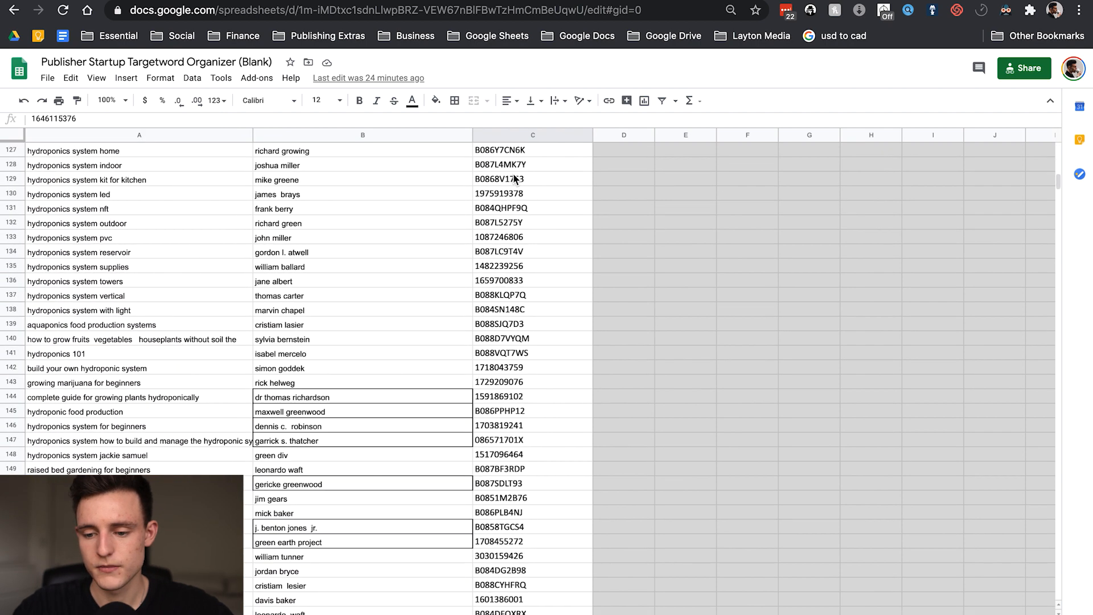
scroll(513, 179, "up", 7)
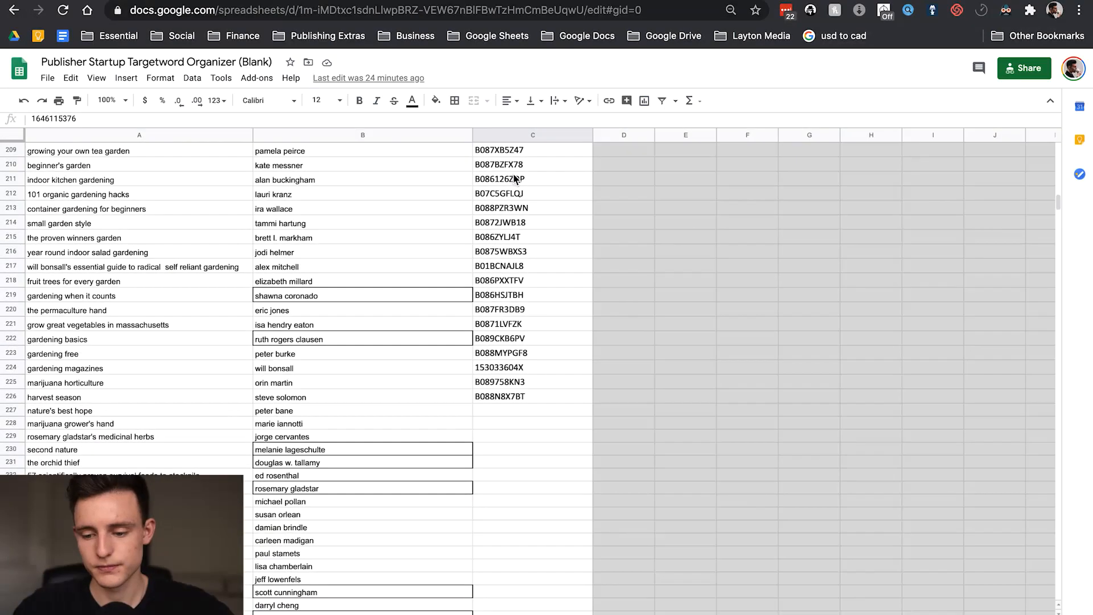
left_click(519, 399, "shift")
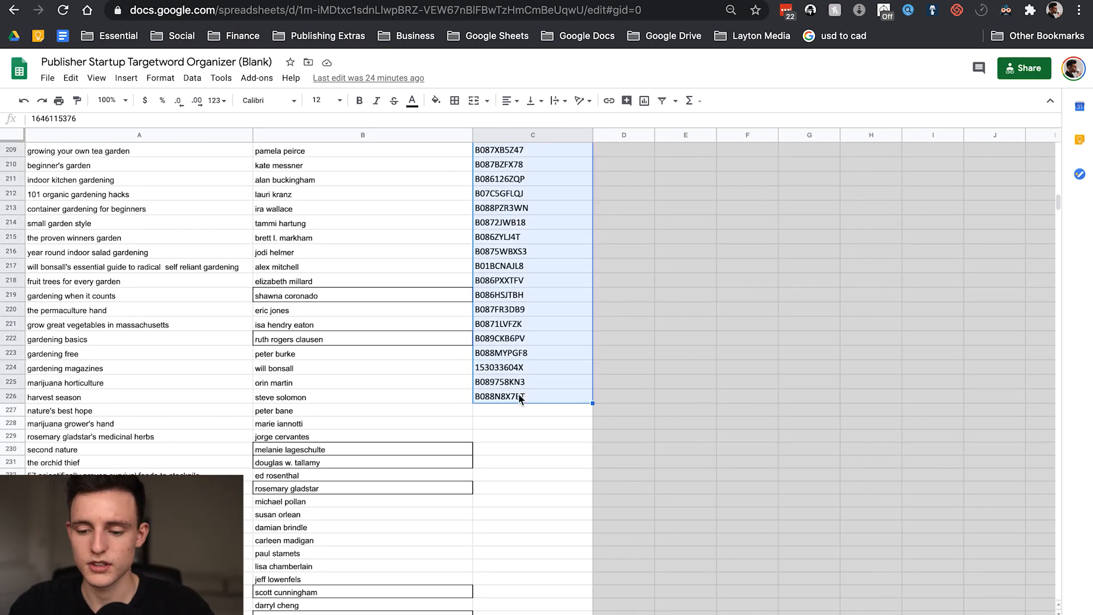
key("super+c")
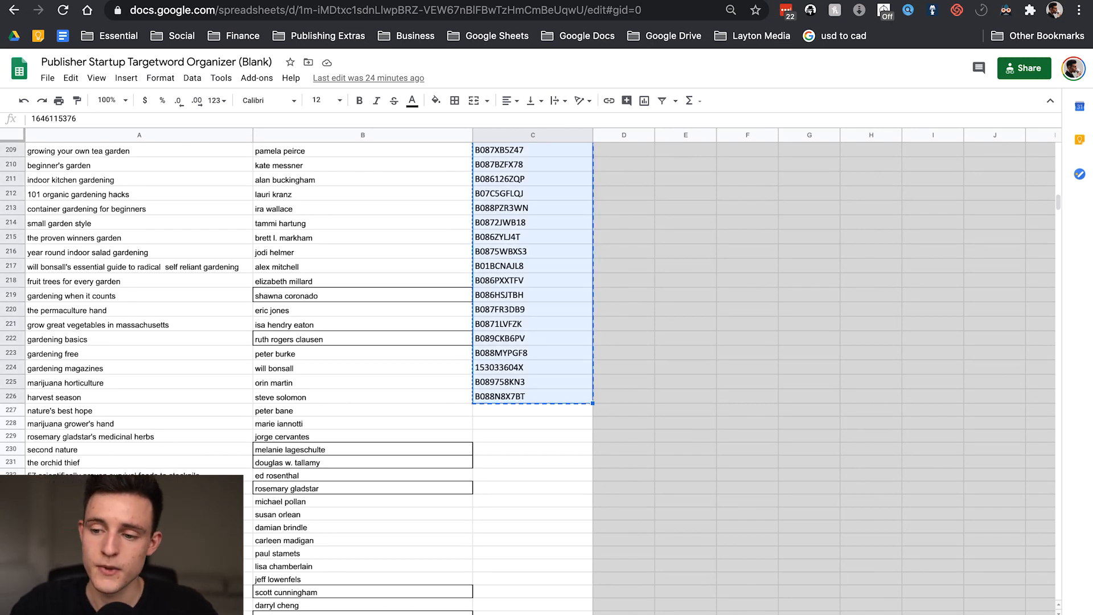
Step: Return to the campaign draft, paste the copied ASINs into the individual products list, and check the ASINs already targeted
key("ctrl+Tab")
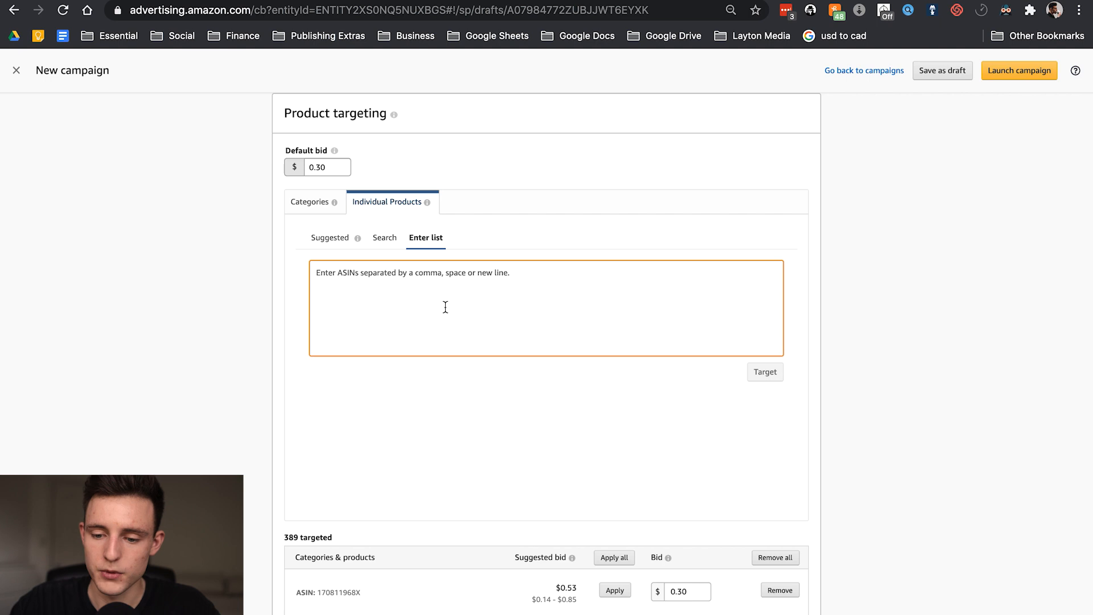
key("super+v")
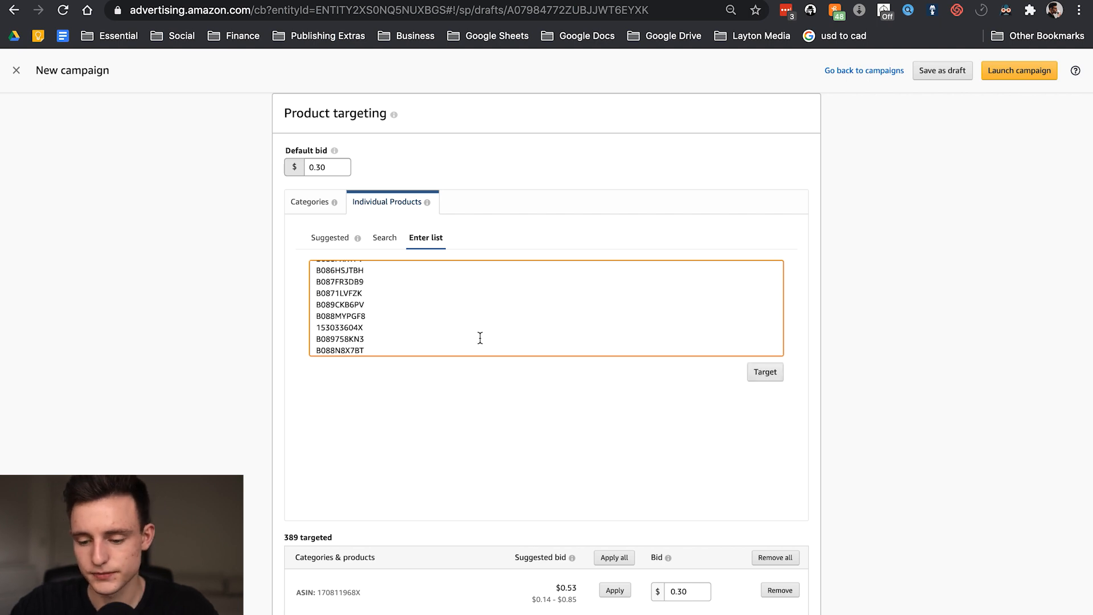
scroll(344, 359, "down", 5)
scroll(447, 475, "up", 5)
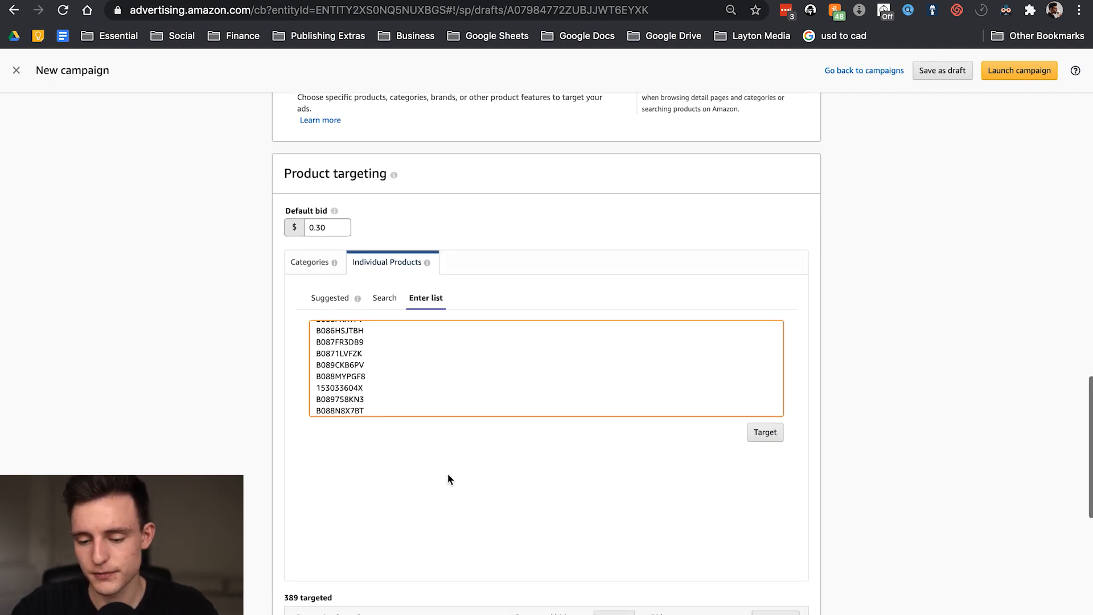
scroll(624, 412, "down", 3)
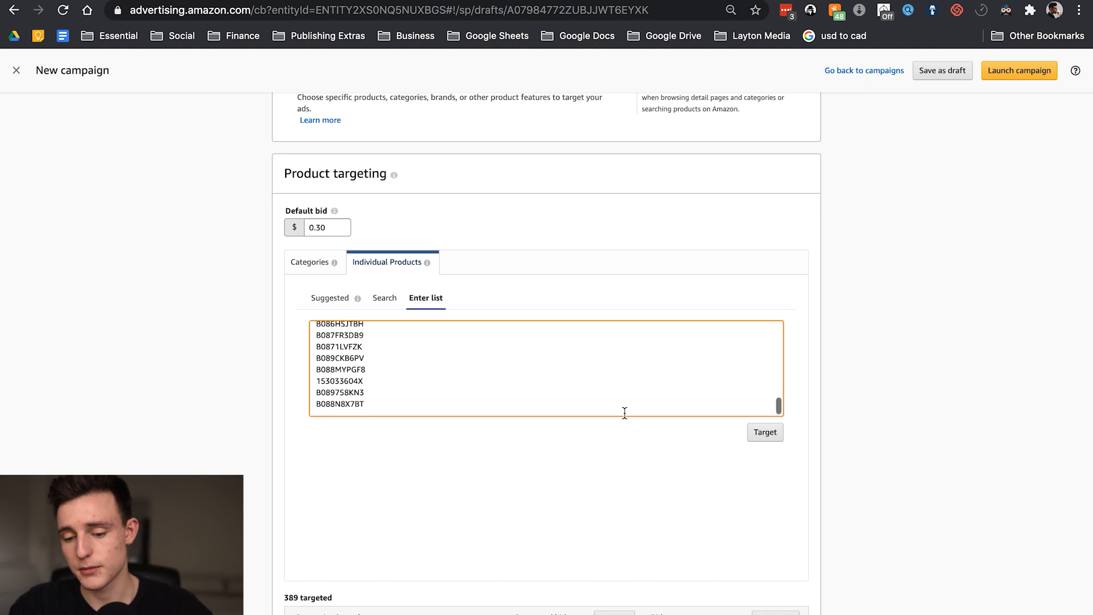
scroll(639, 565, "down", 6)
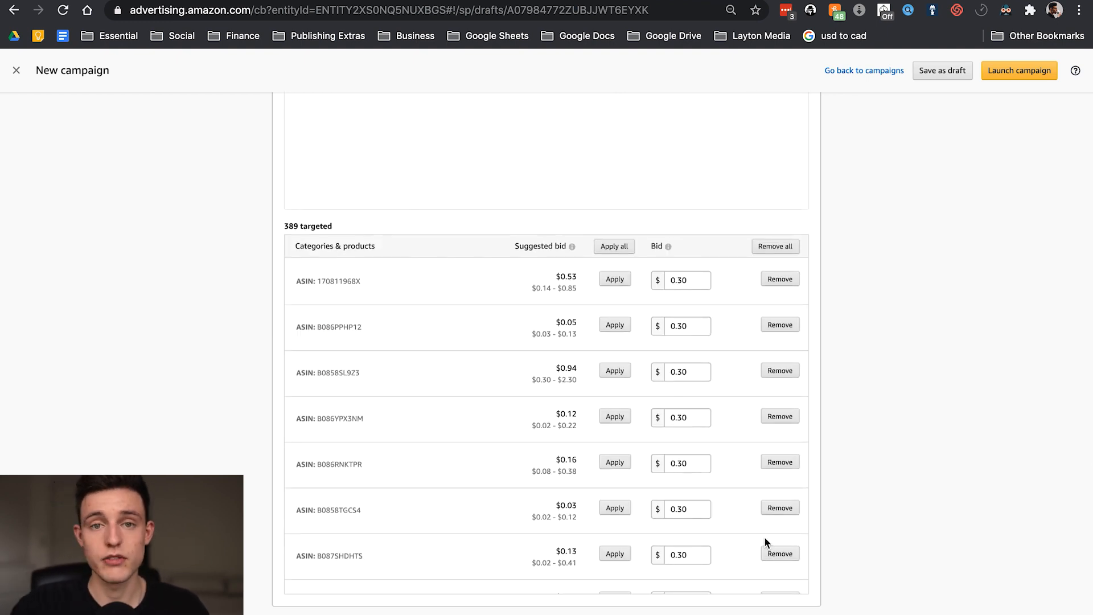
Step: Clear all the pasted ASINs from the individual products entry list
scroll(517, 322, "up", 6)
scroll(444, 463, "up", 2)
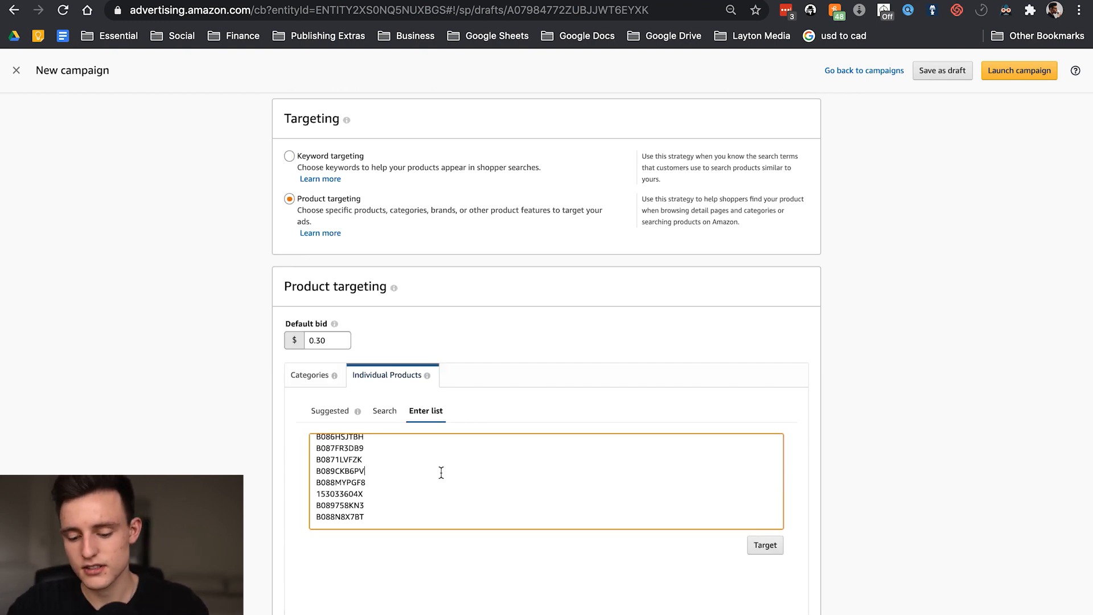
key("ctrl+a")
key("BackSpace")
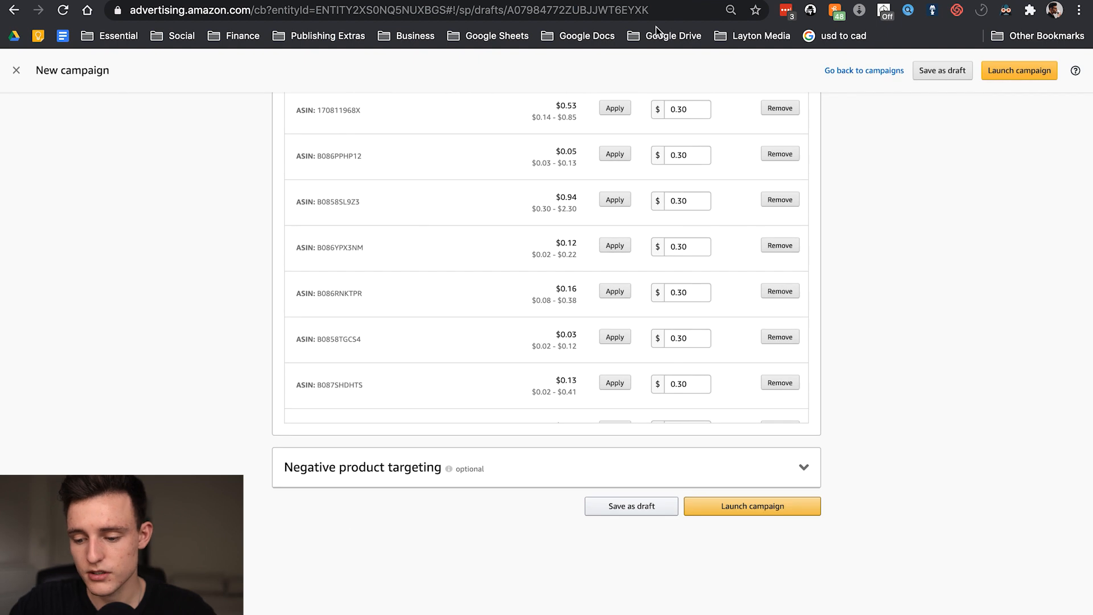
Step: Review the "HGG1 - Auto" campaign draft's budget, automatic targeting, bidding strategy and default bid
scroll(728, 319, "up", 3)
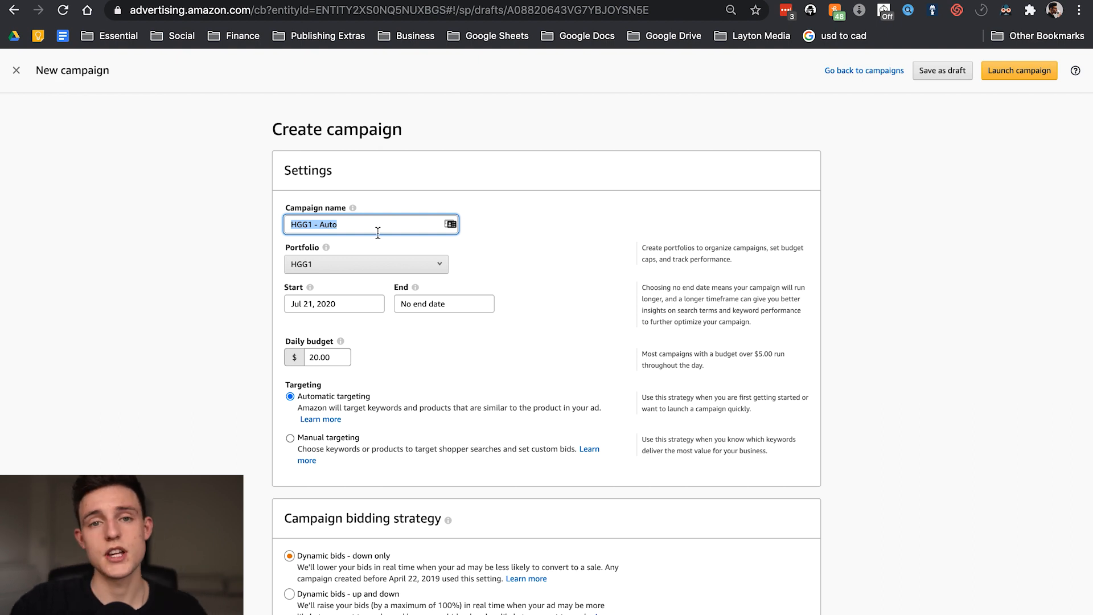
left_click(367, 226)
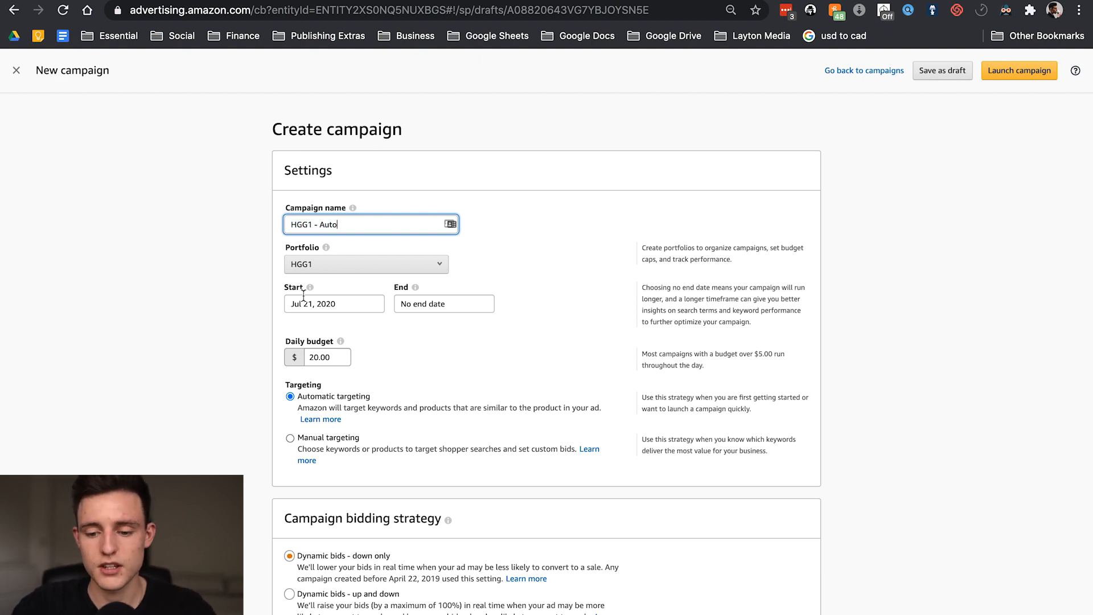
scroll(304, 296, "down", 2)
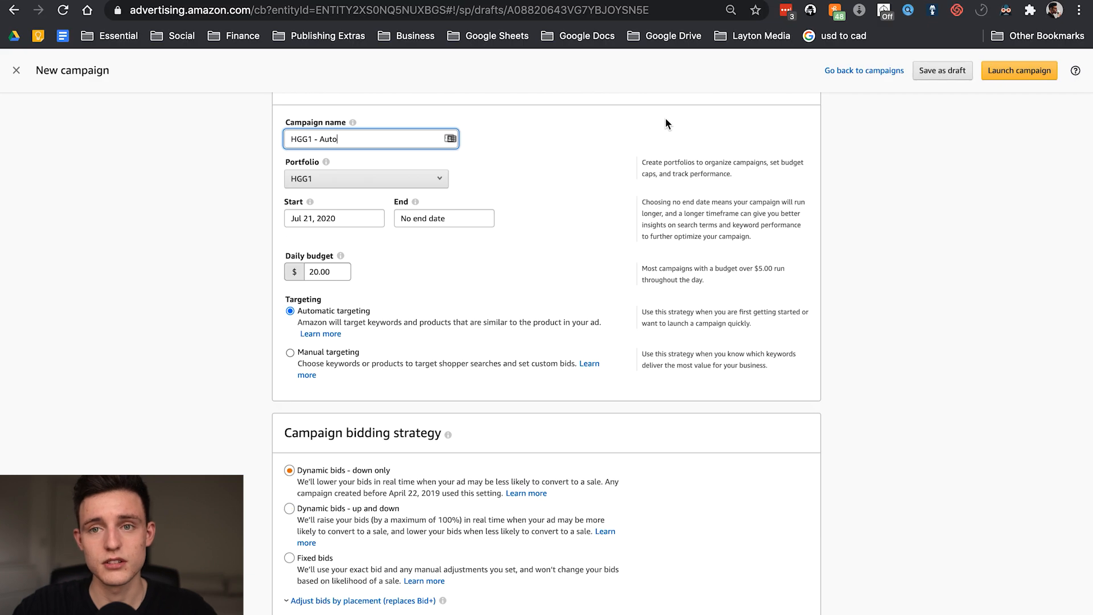
scroll(682, 256, "down", 3)
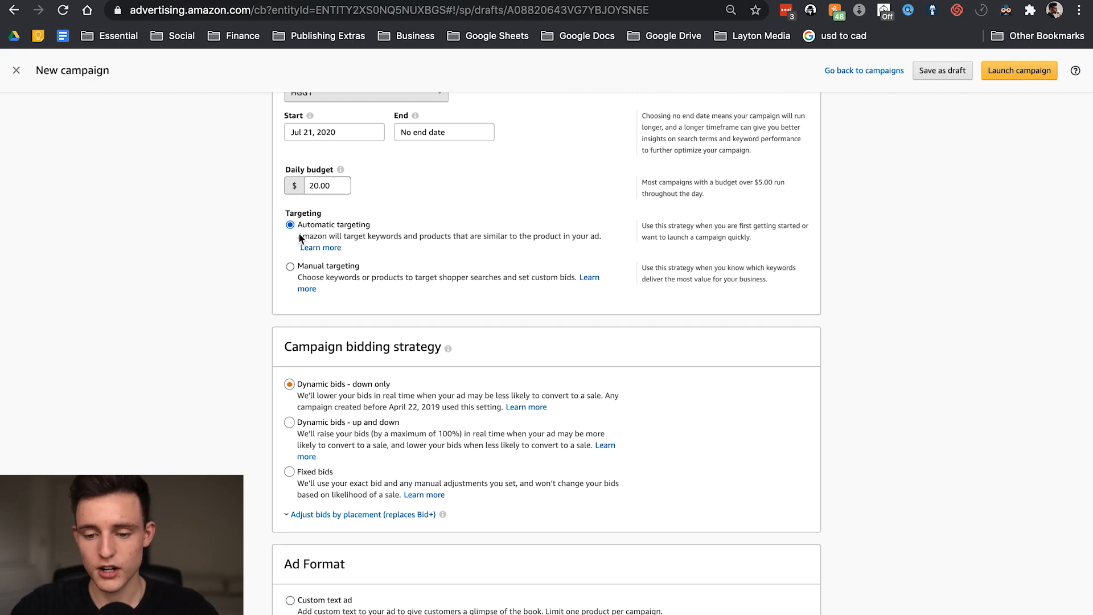
scroll(318, 432, "down", 2)
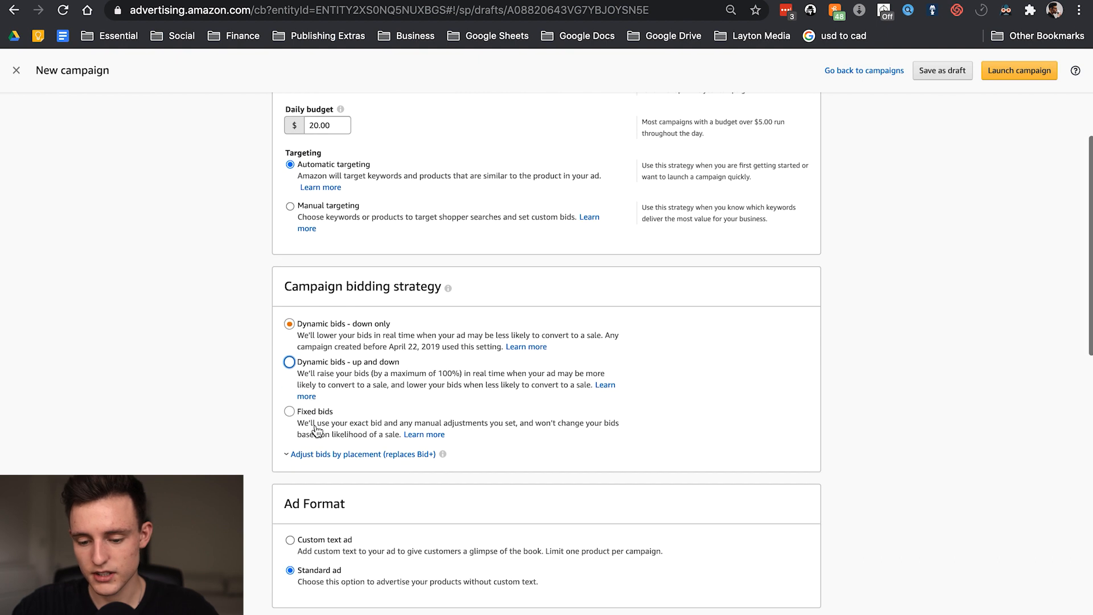
left_click(312, 472)
scroll(462, 474, "down", 10)
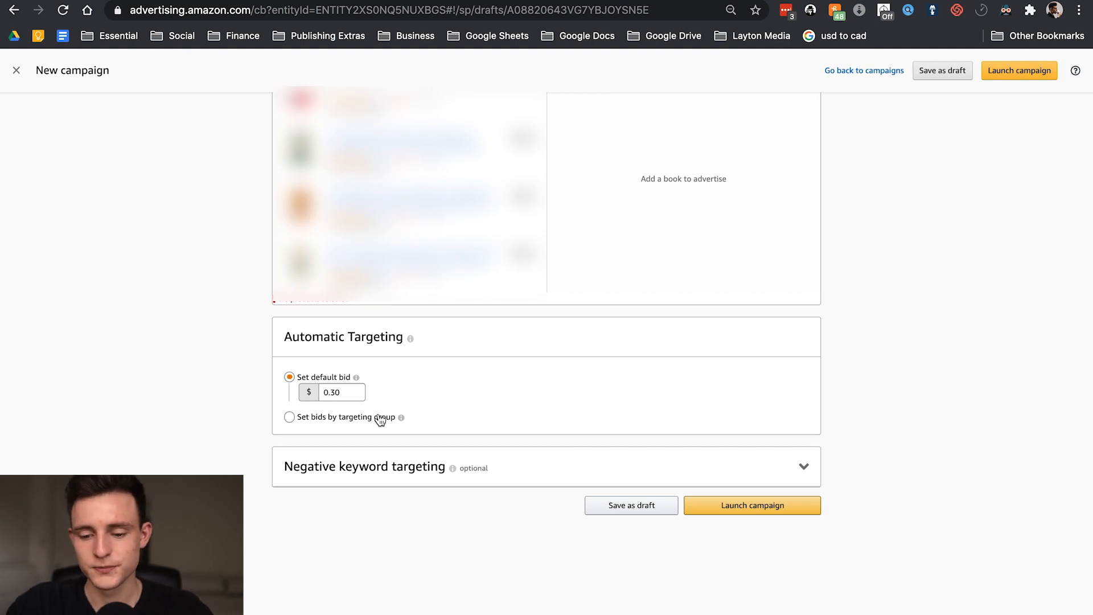
left_click(355, 397)
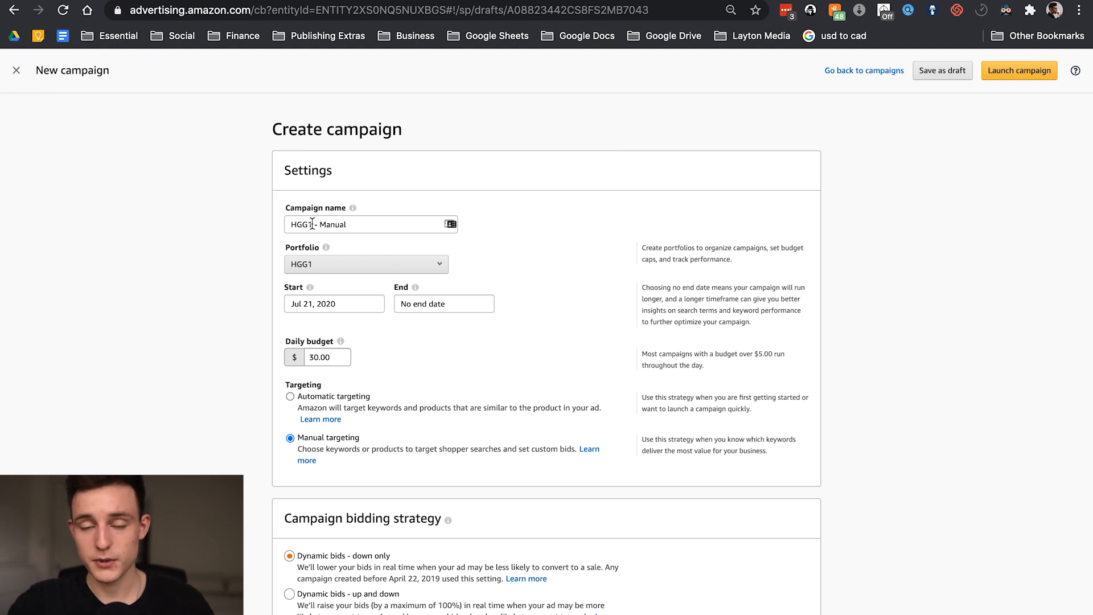
Step: Review the "HGG1 - Manual" campaign draft's name, portfolio, budget, manual targeting, bidding strategy and ad format
double_click(338, 225)
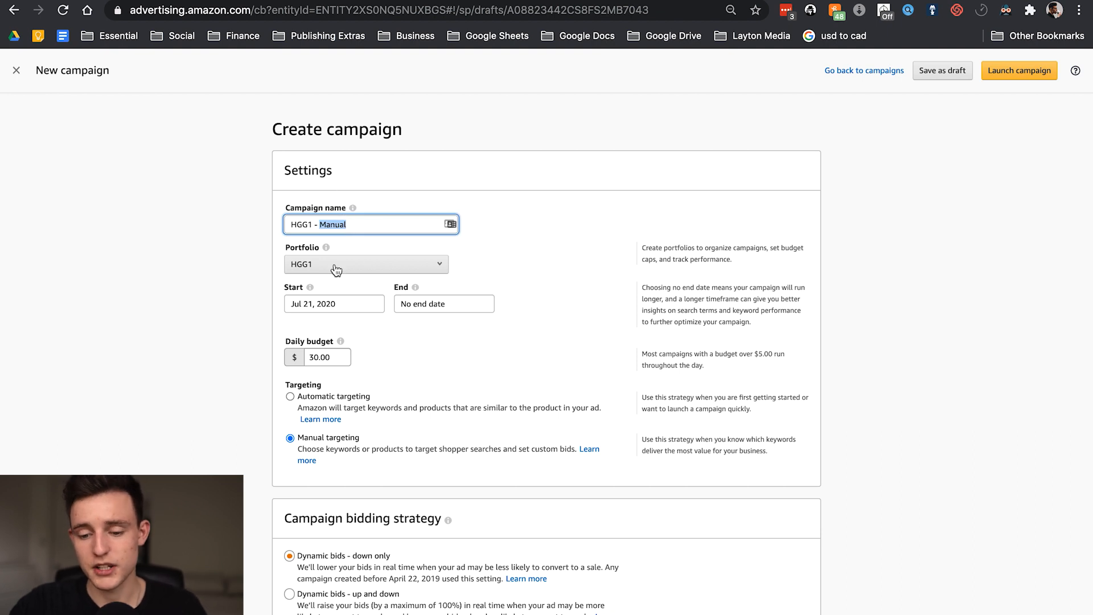
scroll(349, 275, "down", 1)
scroll(334, 401, "down", 2)
scroll(305, 391, "down", 3)
scroll(342, 365, "up", 5)
scroll(333, 358, "down", 4)
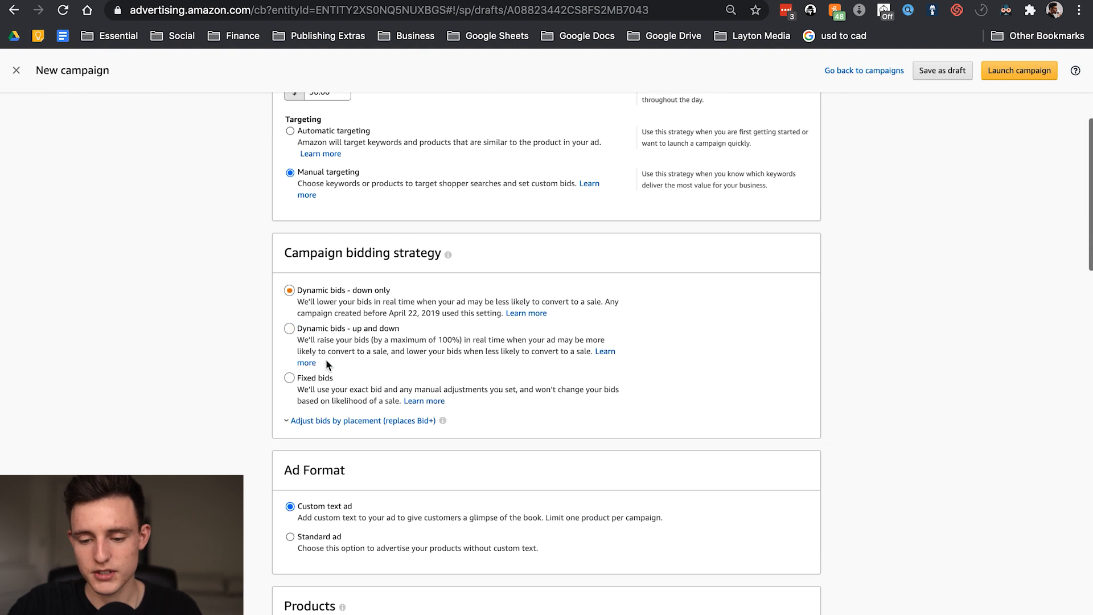
scroll(325, 360, "down", 1)
left_click(310, 255)
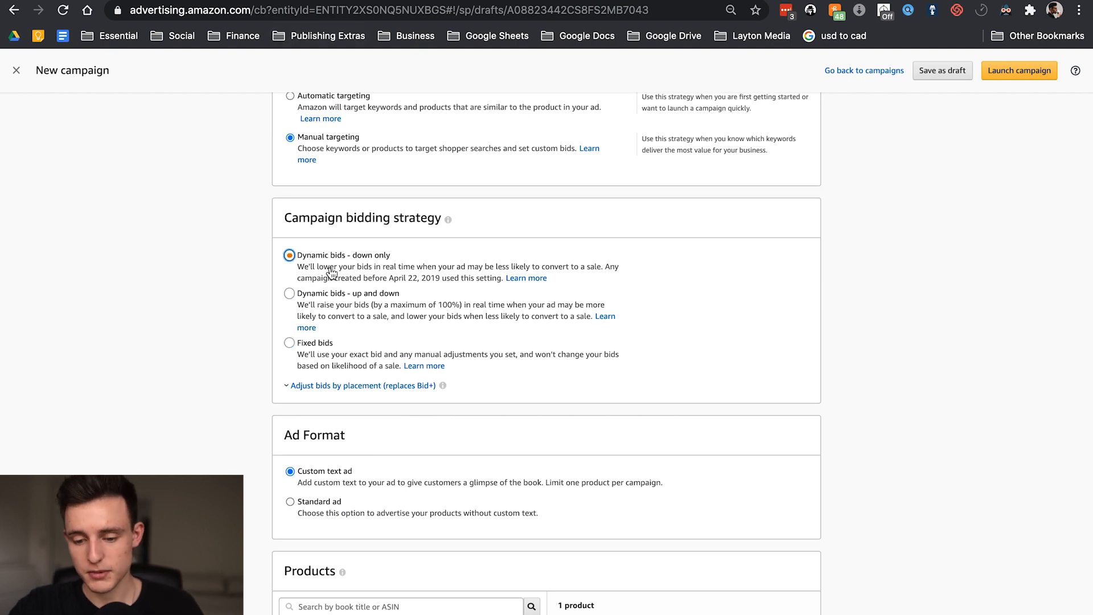
scroll(364, 319, "down", 3)
scroll(367, 325, "up", 4)
scroll(367, 327, "down", 1)
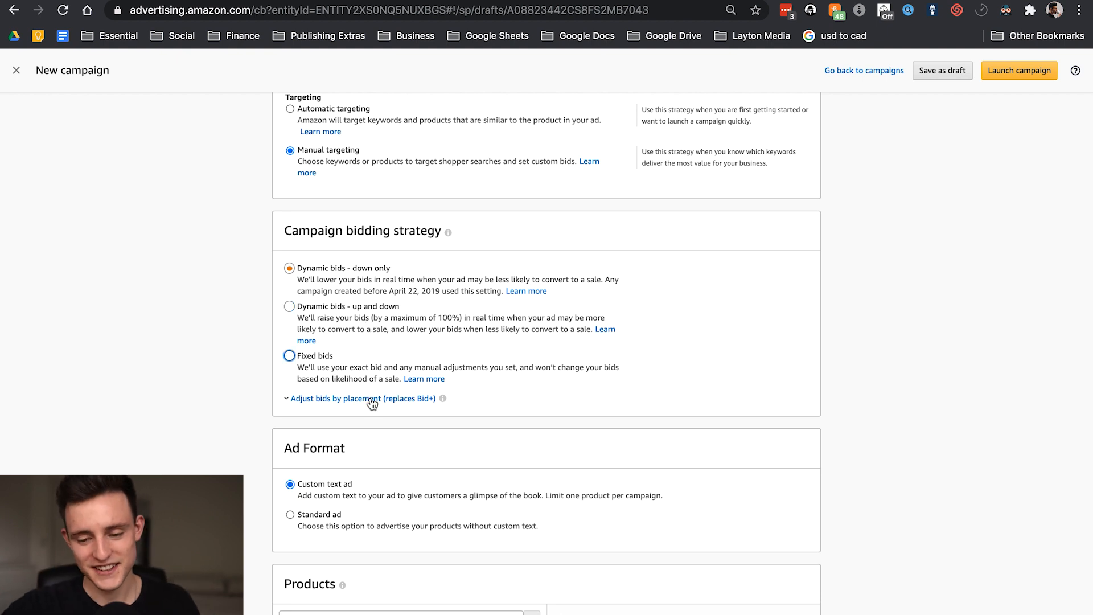
scroll(368, 401, "down", 2)
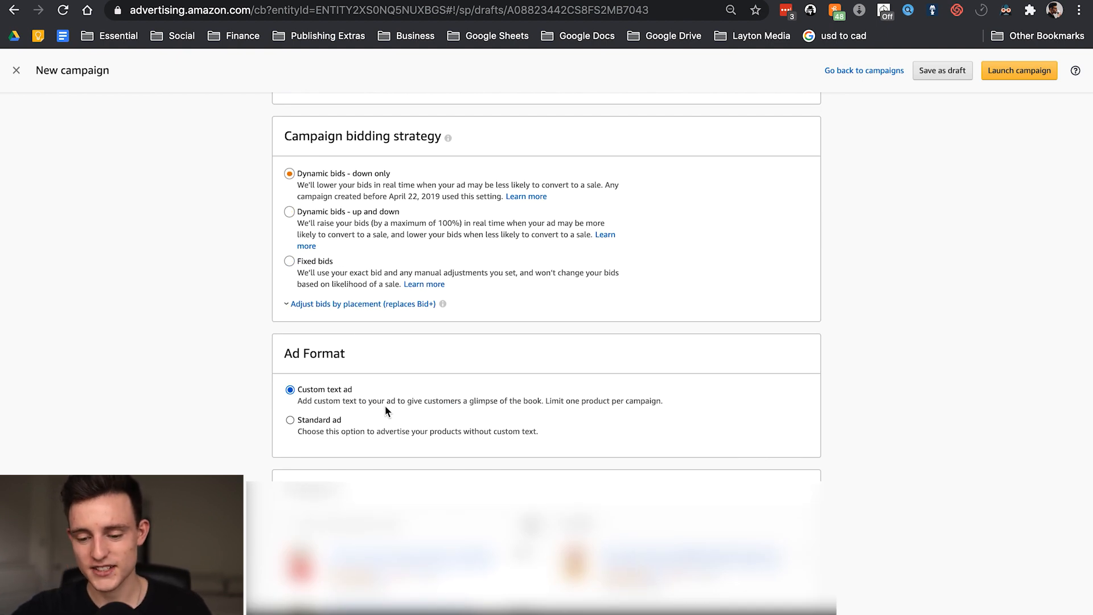
Step: Examine the manual campaign's keyword targeting choice, the related keywords and the bids of the keywords already added
scroll(385, 410, "down", 20)
scroll(400, 399, "up", 2)
scroll(400, 397, "up", 2)
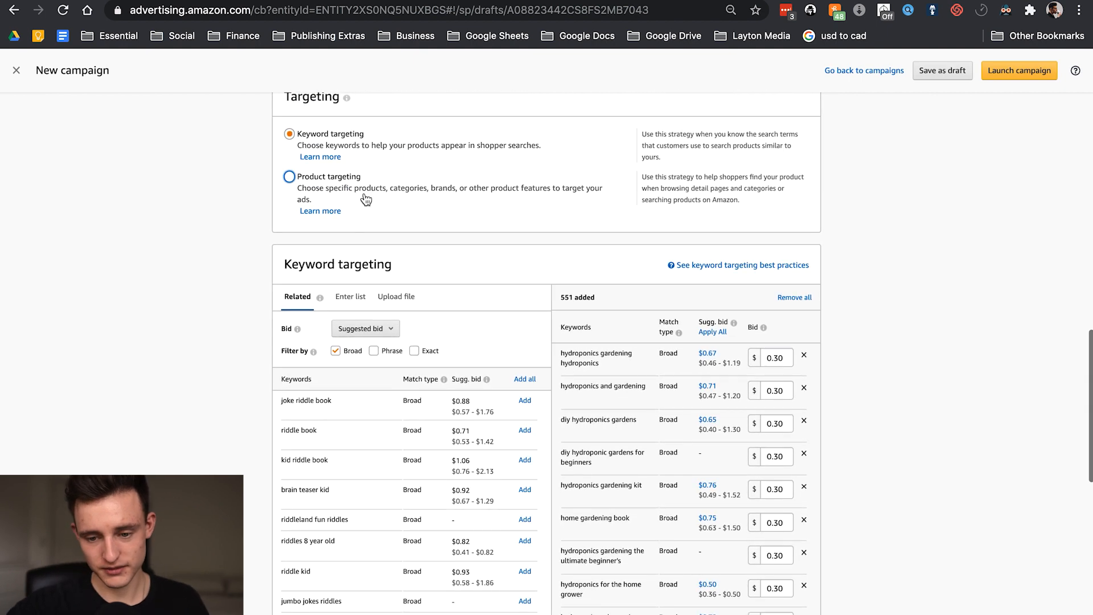
triple_click(306, 135)
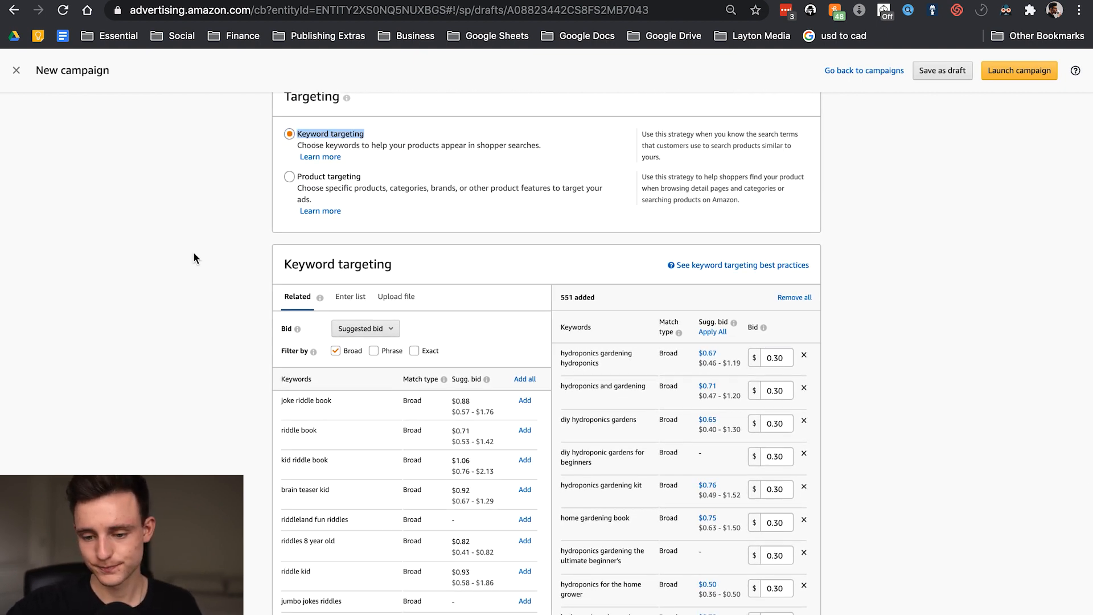
scroll(195, 254, "down", 3)
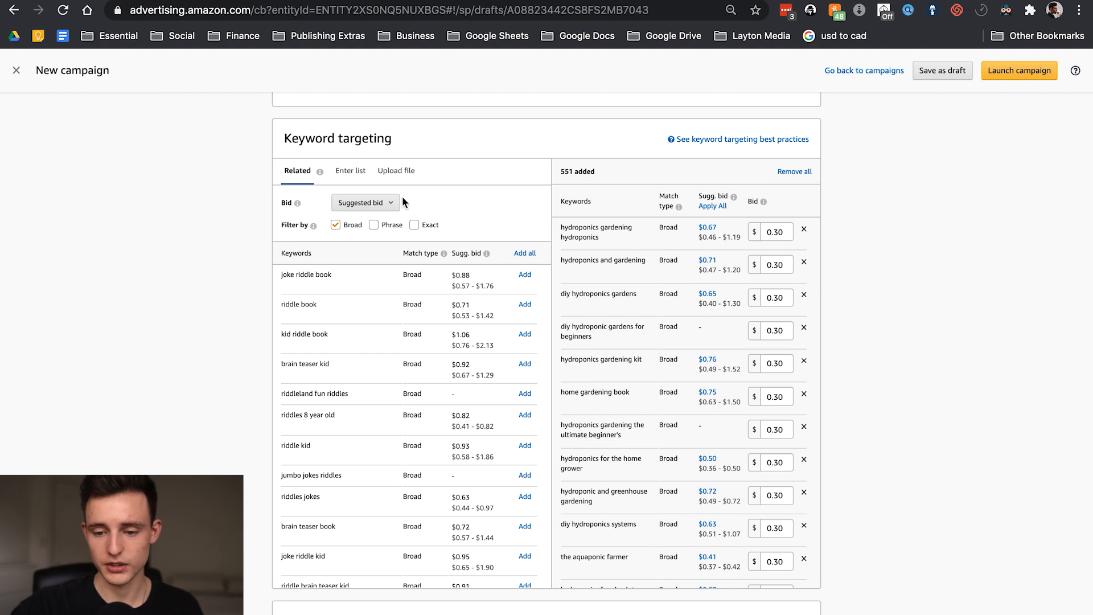
Step: Switch the manual campaign's keyword targeting to an entered list with a custom bid of $0.30
left_click(355, 172)
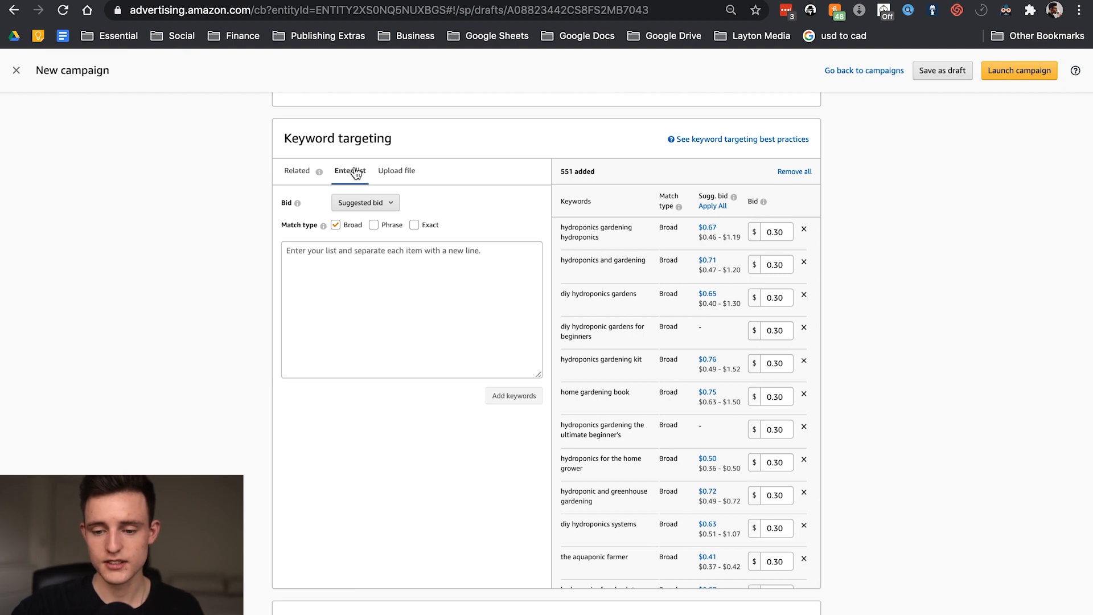
left_click(364, 203)
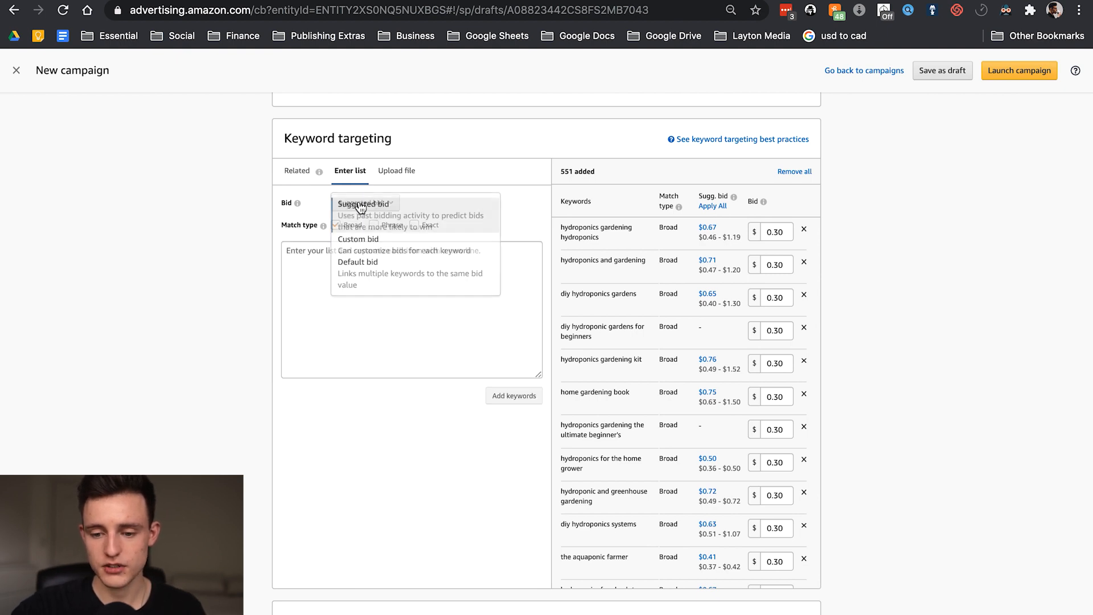
left_click(365, 254)
double_click(431, 205)
type("0.")
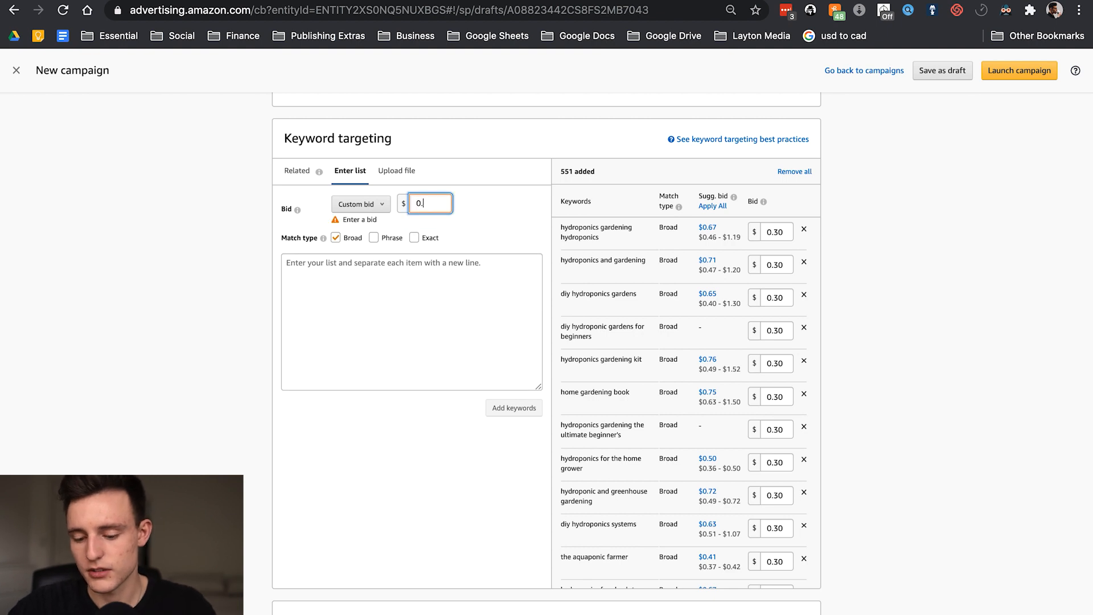
type("30")
left_click(247, 253)
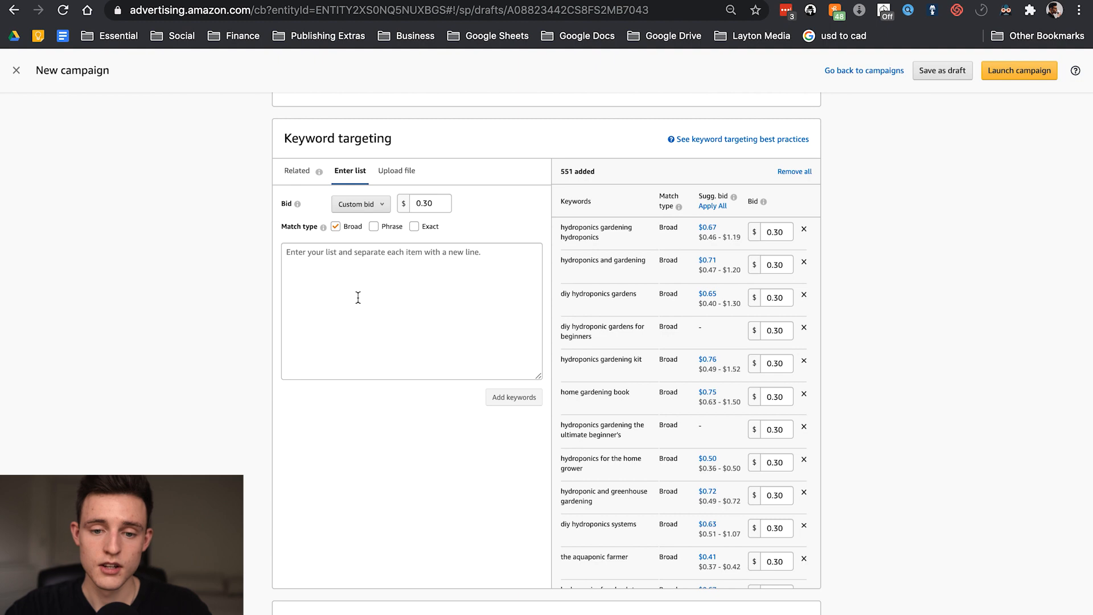
Step: Switch to the Publisher Startup Targetword Organizer in Google Sheets and copy the search targetwords from row 3 through row 291
left_click(187, 1)
scroll(329, 141, "up", 20)
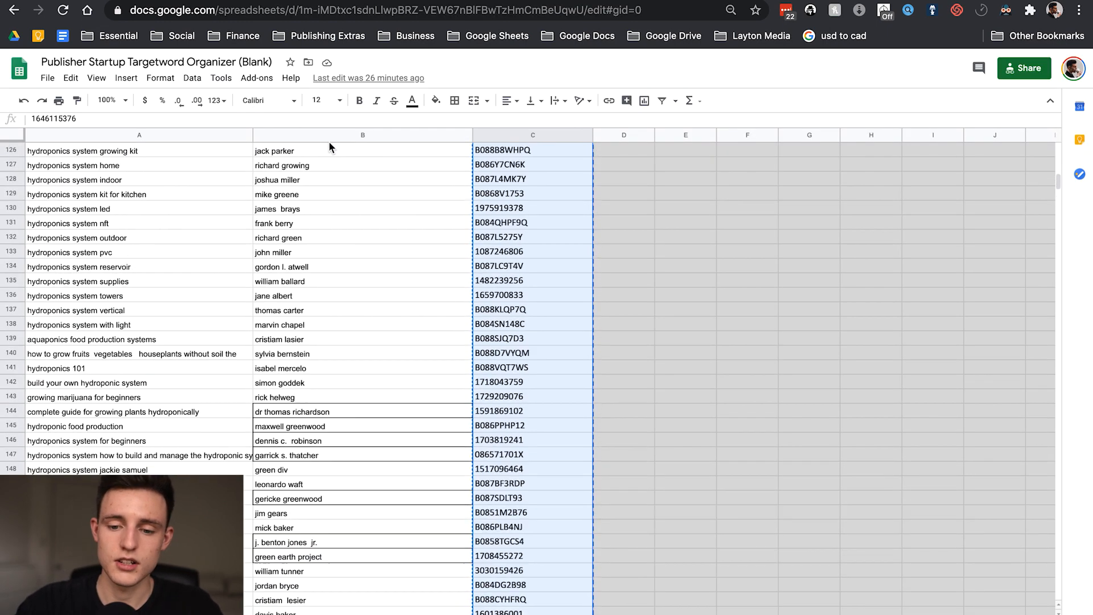
scroll(329, 146, "up", 3)
left_click(66, 173)
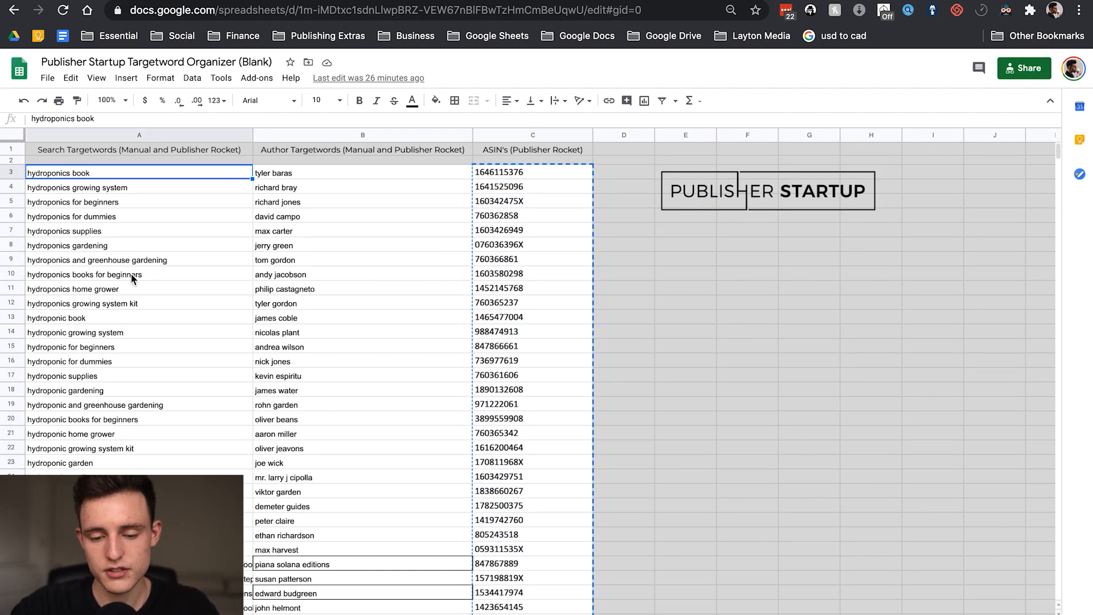
scroll(131, 272, "down", 20)
scroll(132, 278, "down", 20)
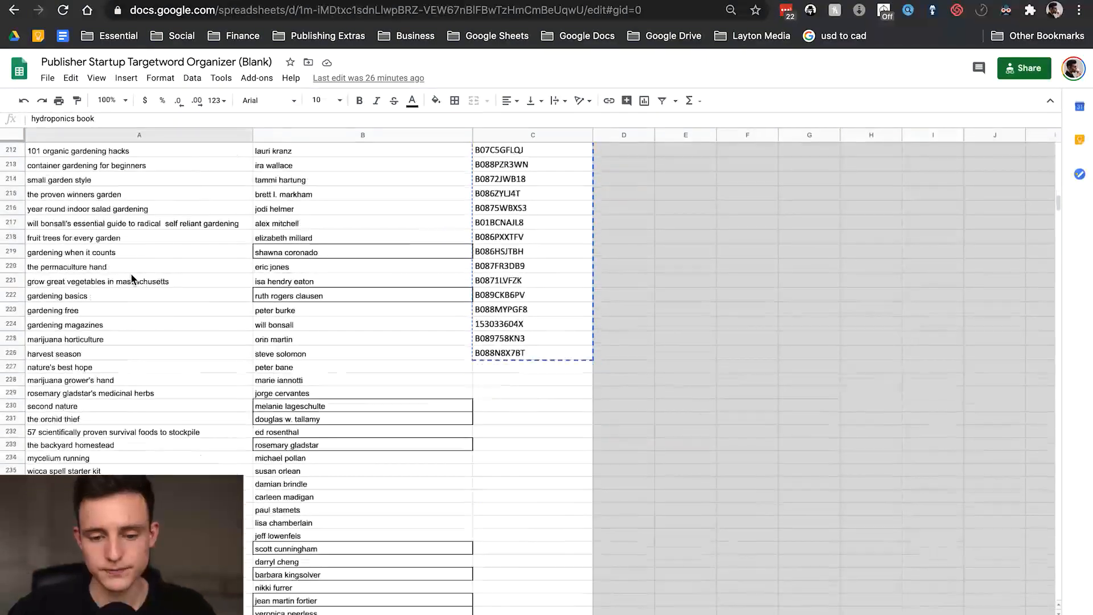
scroll(132, 276, "up", 7)
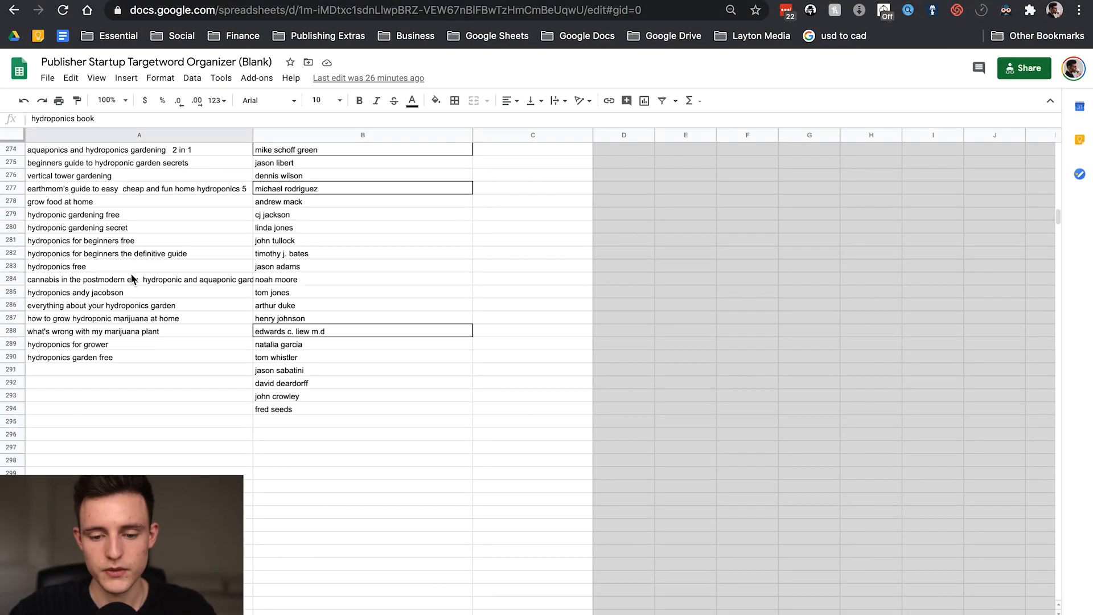
left_click(77, 393, "shift")
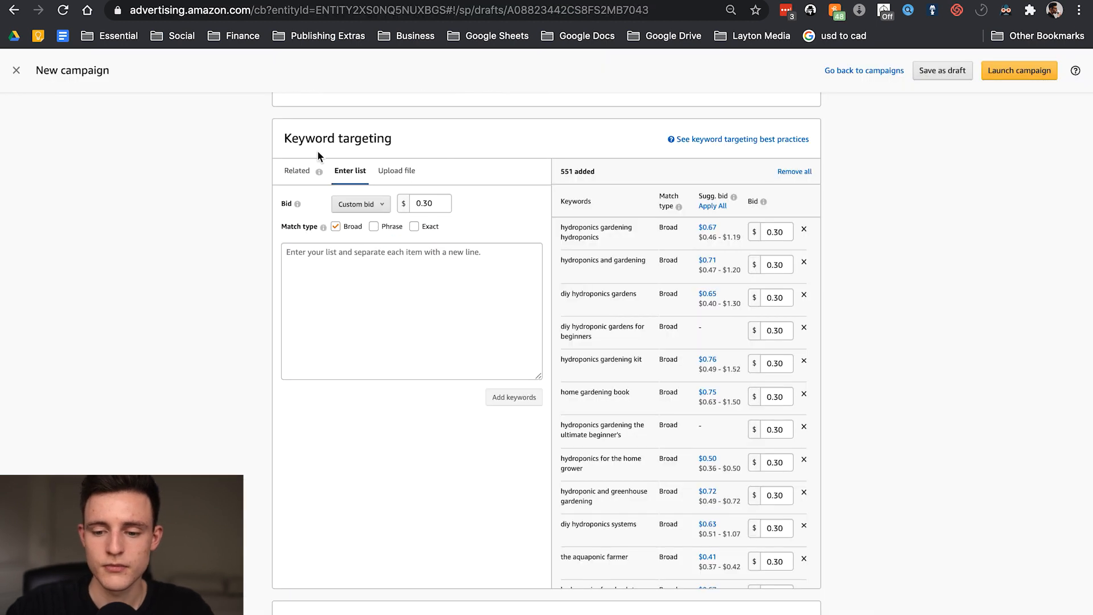
Step: Paste the copied search targetwords into the campaign's keyword entry list and clear the list again
left_click(316, 281)
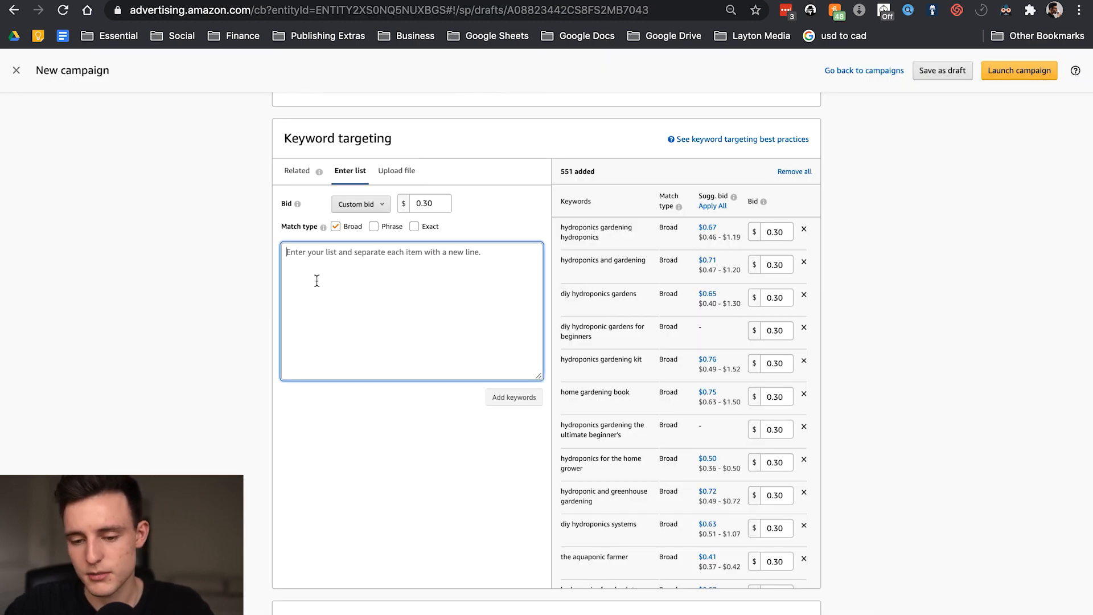
key("ctrl+v")
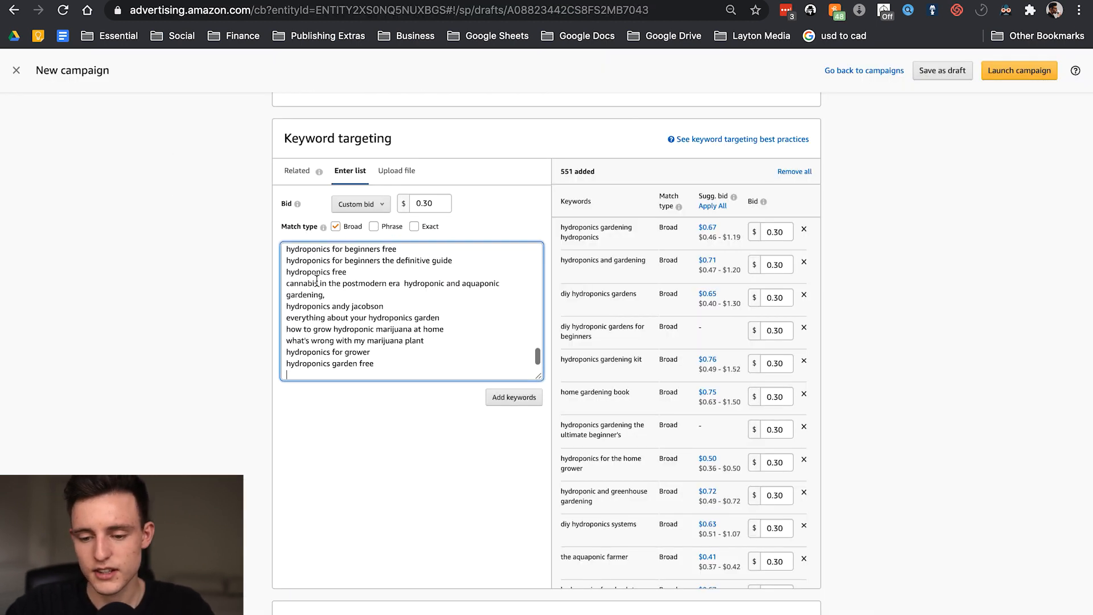
left_click(512, 406)
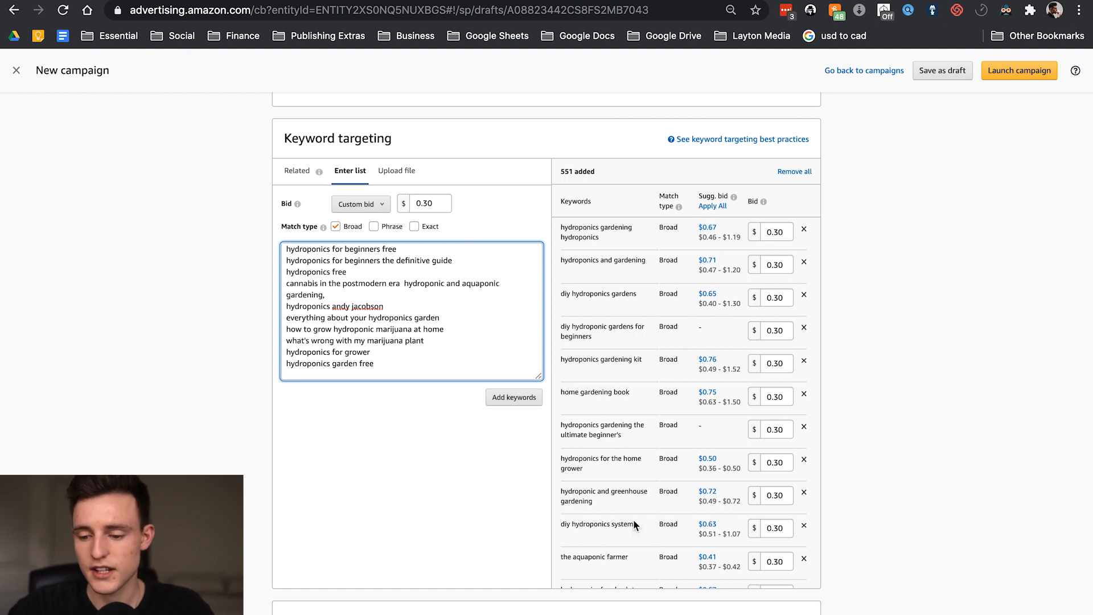
left_click(493, 322)
key("ctrl+a")
key("BackSpace")
Step: Return to the targetword spreadsheet and copy the author targetwords from row 3 through row 294
key("super+Tab")
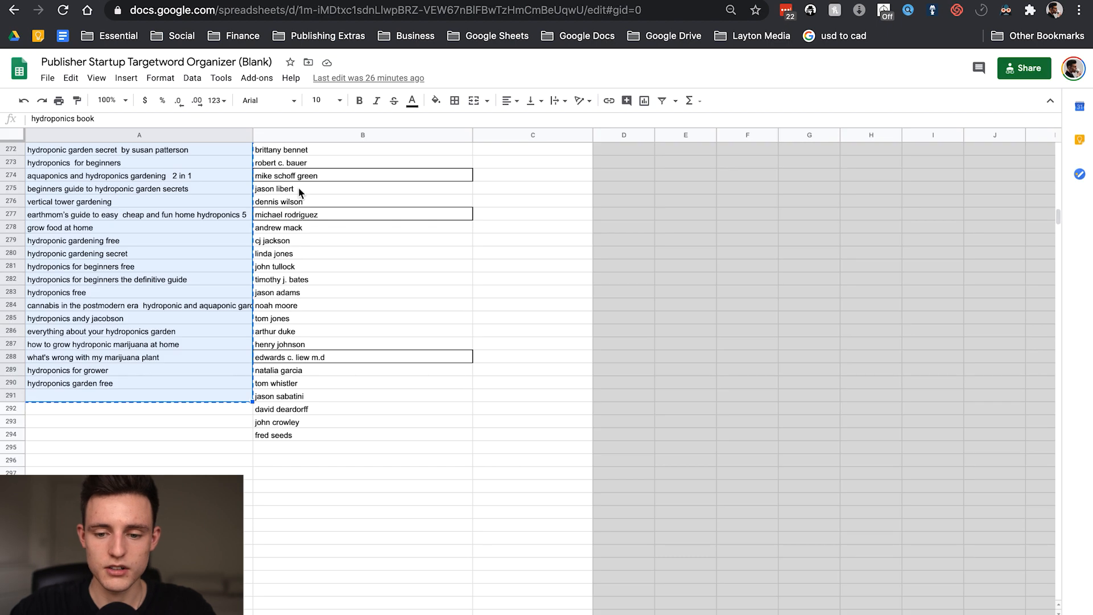
scroll(298, 186, "up", 10)
left_click(283, 171)
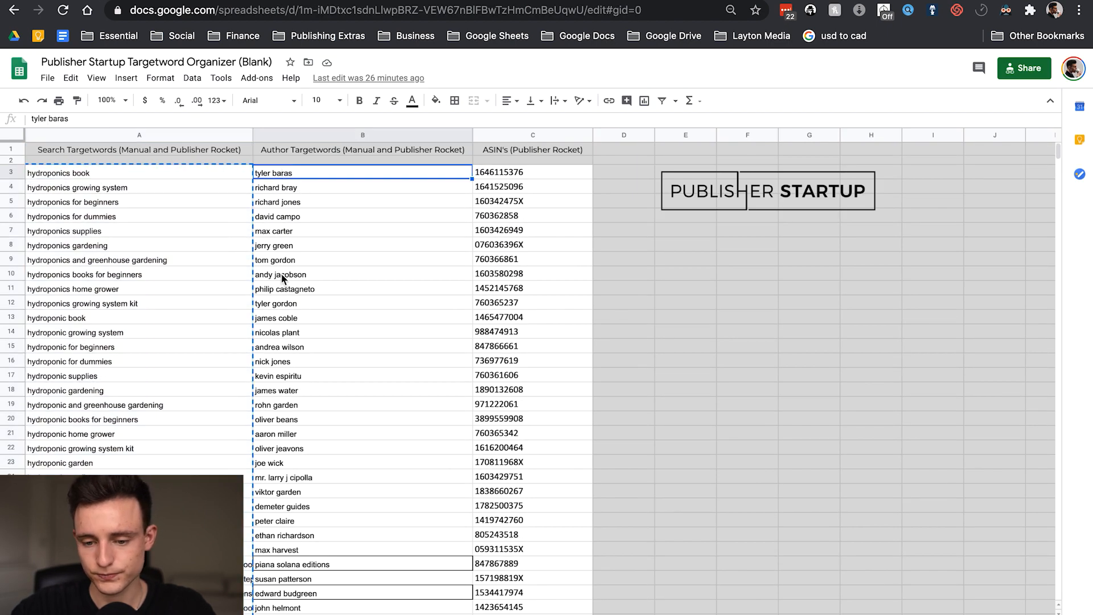
scroll(283, 274, "down", 20)
scroll(282, 275, "down", 20)
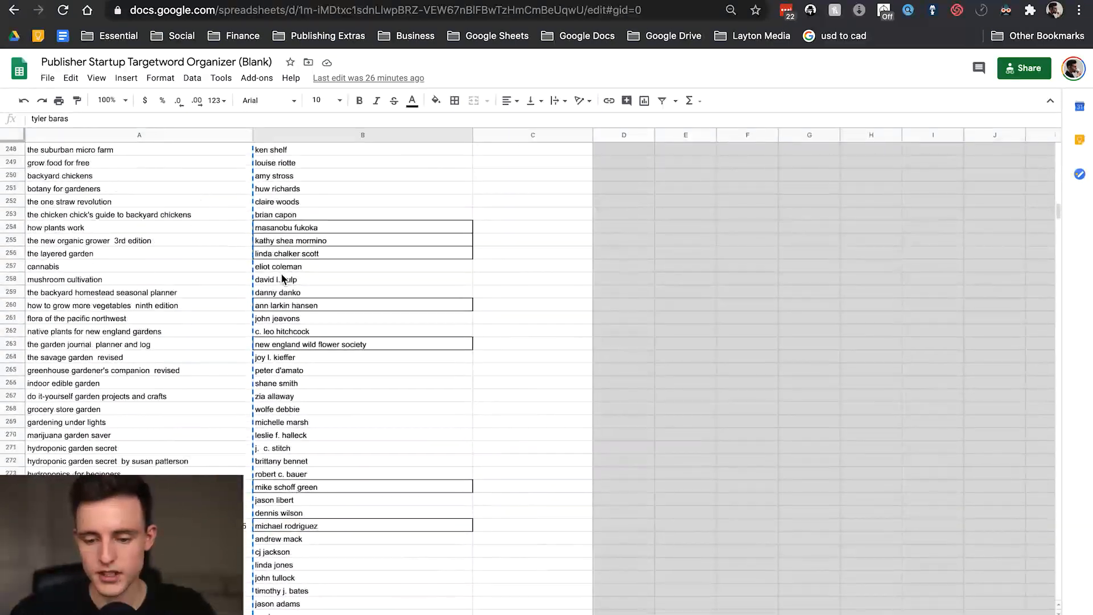
scroll(281, 275, "up", 2)
left_click(312, 266, "shift")
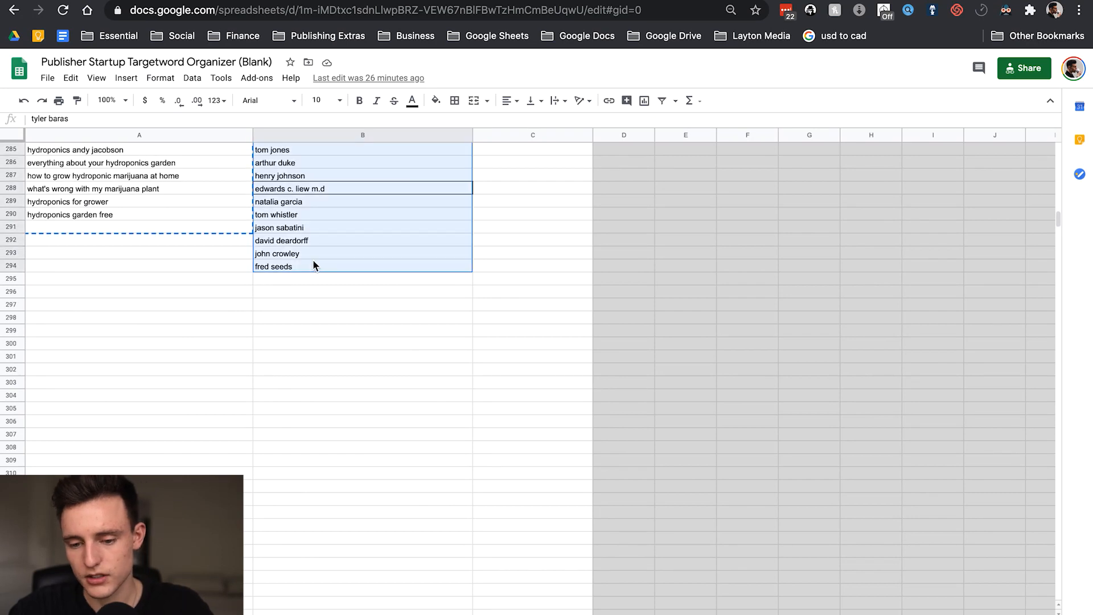
key("super+c")
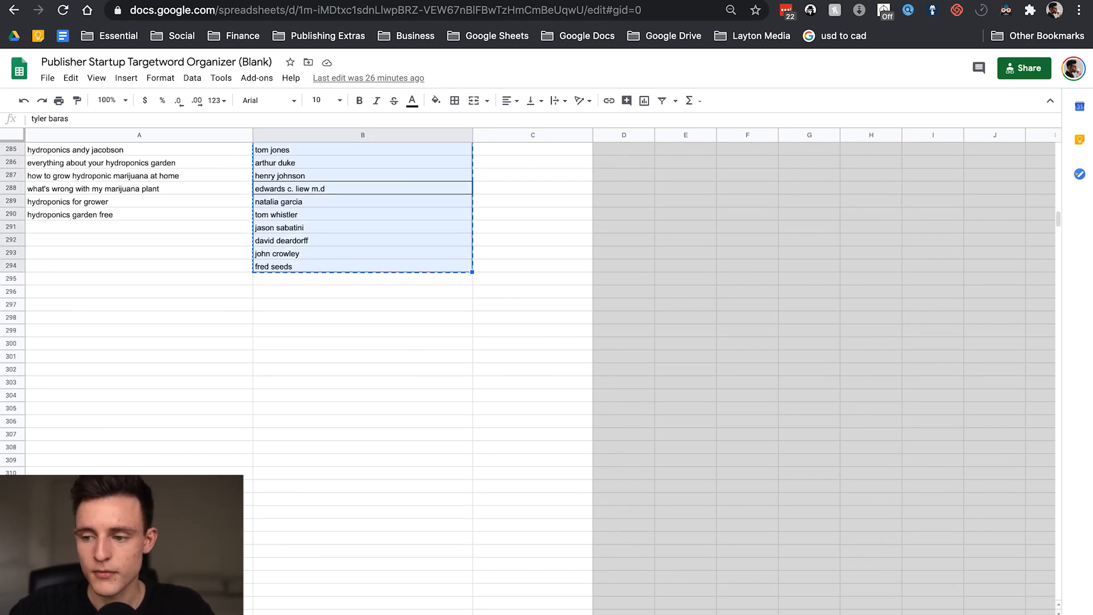
Step: Paste the copied author targetwords into the campaign's keyword entry list and clear the list again
left_click(905, 1)
key("super+v")
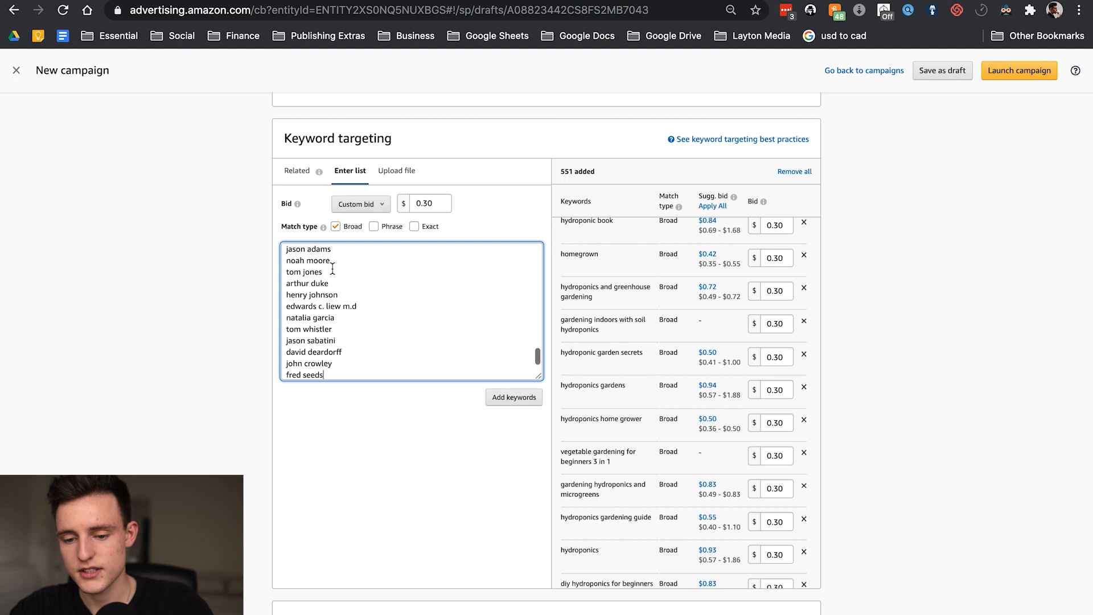
scroll(733, 490, "up", 20)
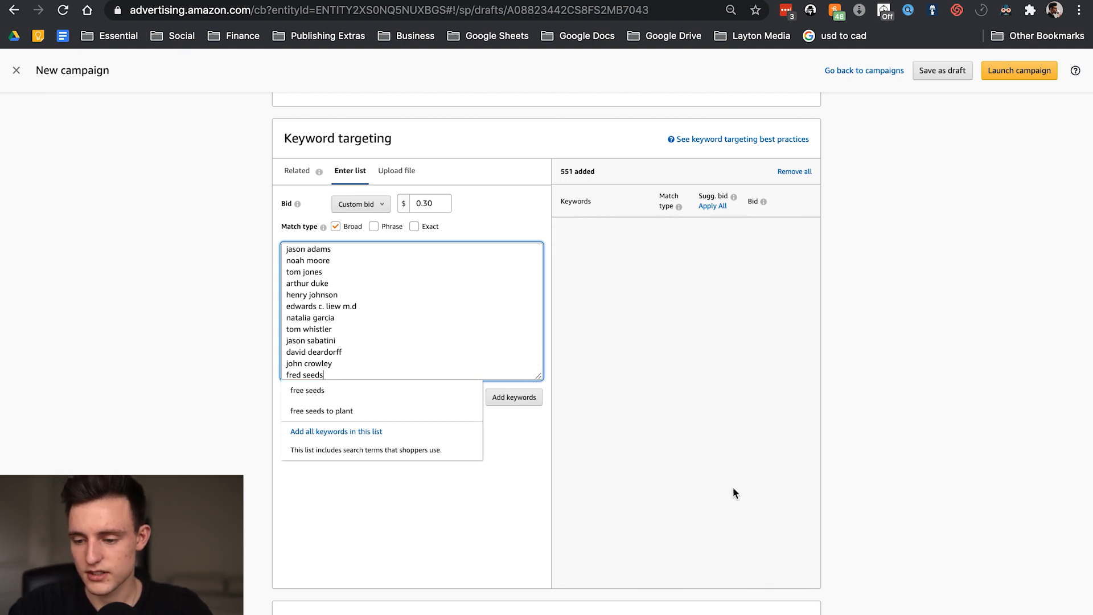
scroll(733, 488, "down", 15)
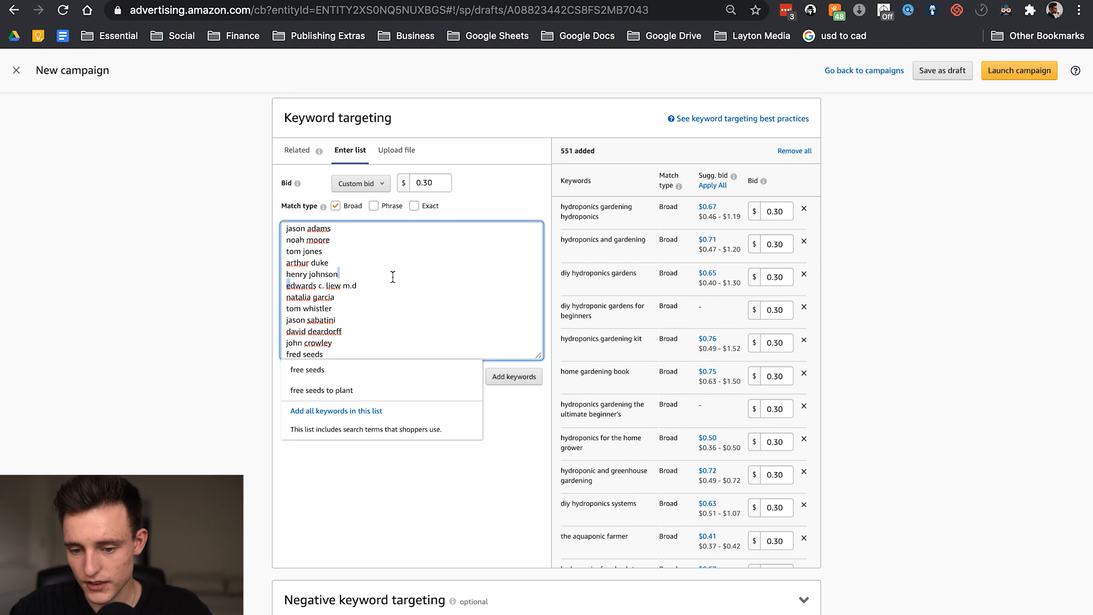
triple_click(392, 275)
key("super+a")
key("BackSpace")
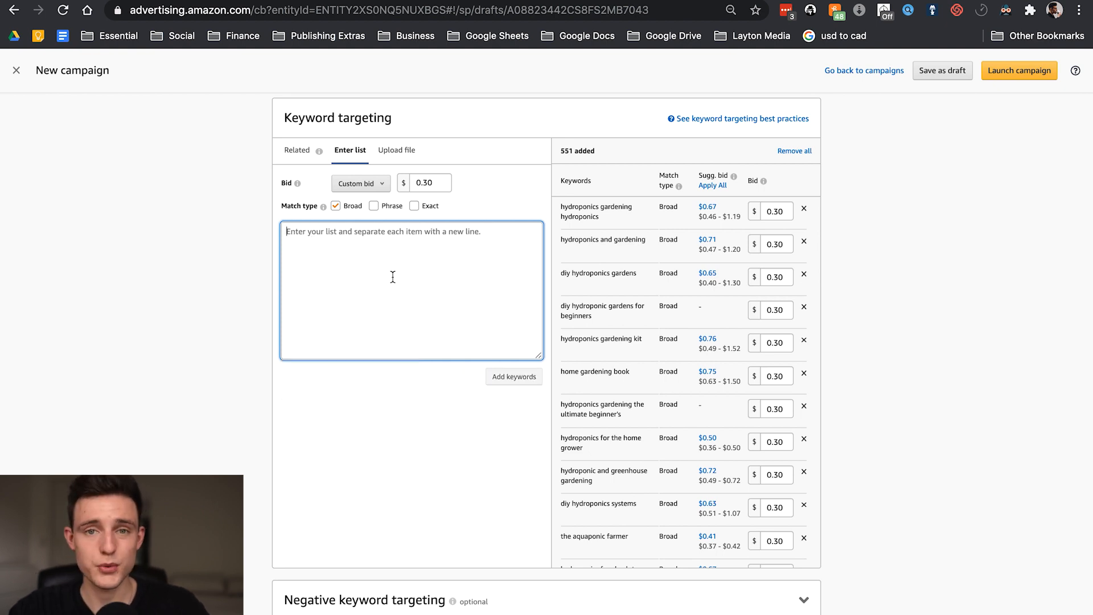
Step: Enter "hydroponic" in the keyword entry list and look through the suggested shopper search terms
type("h")
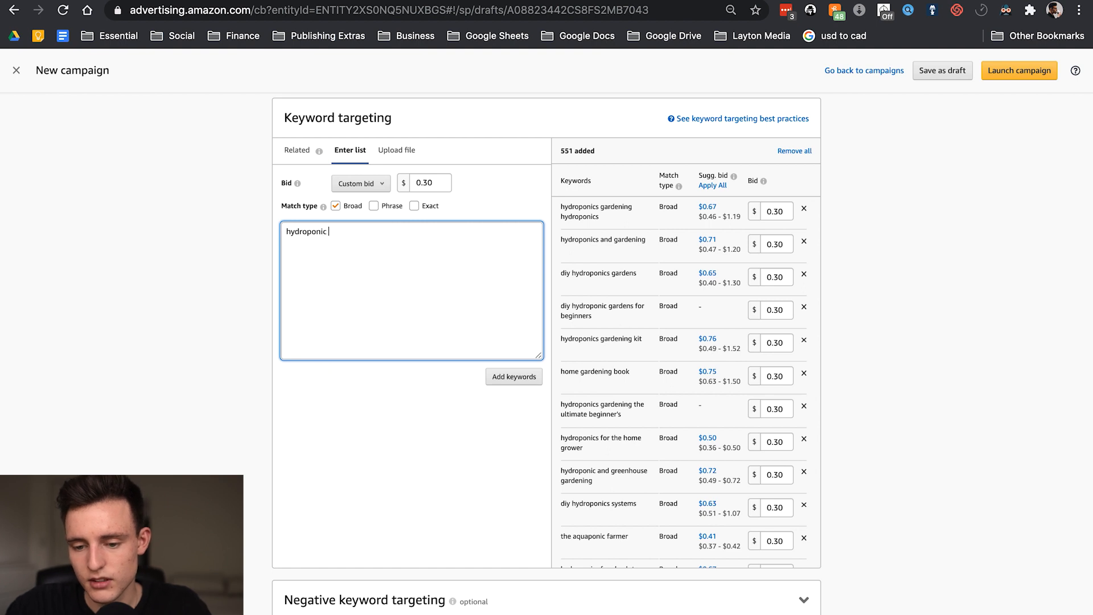
type("ydroponic")
scroll(350, 557, "down", 2)
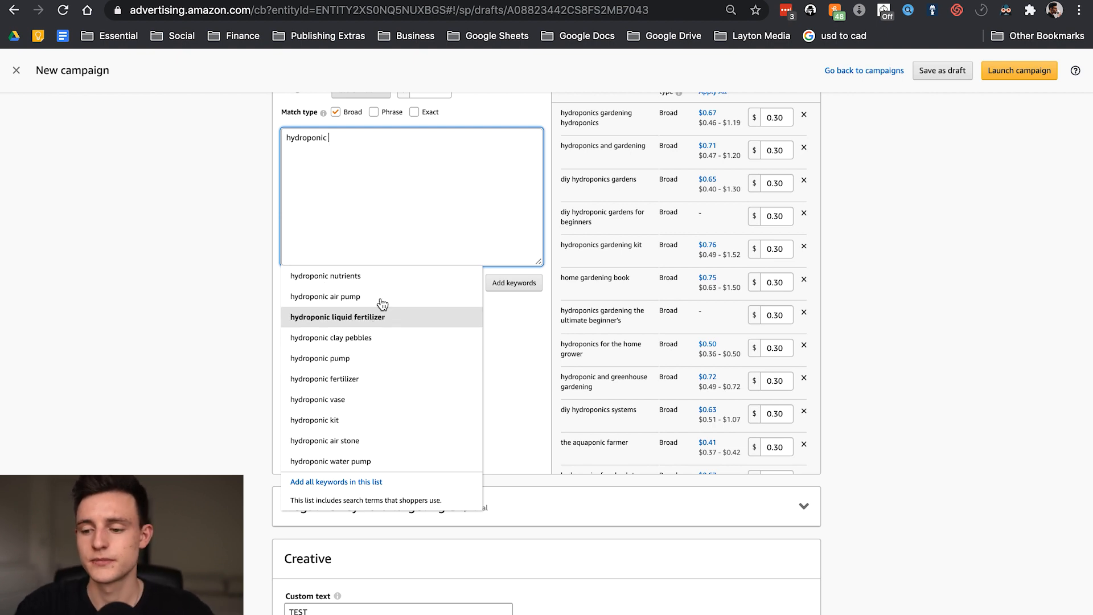
left_click(924, 272)
Step: Delete the placeholder "TEST" from the ad creative's custom text
scroll(309, 592, "down", 1)
left_click(309, 591)
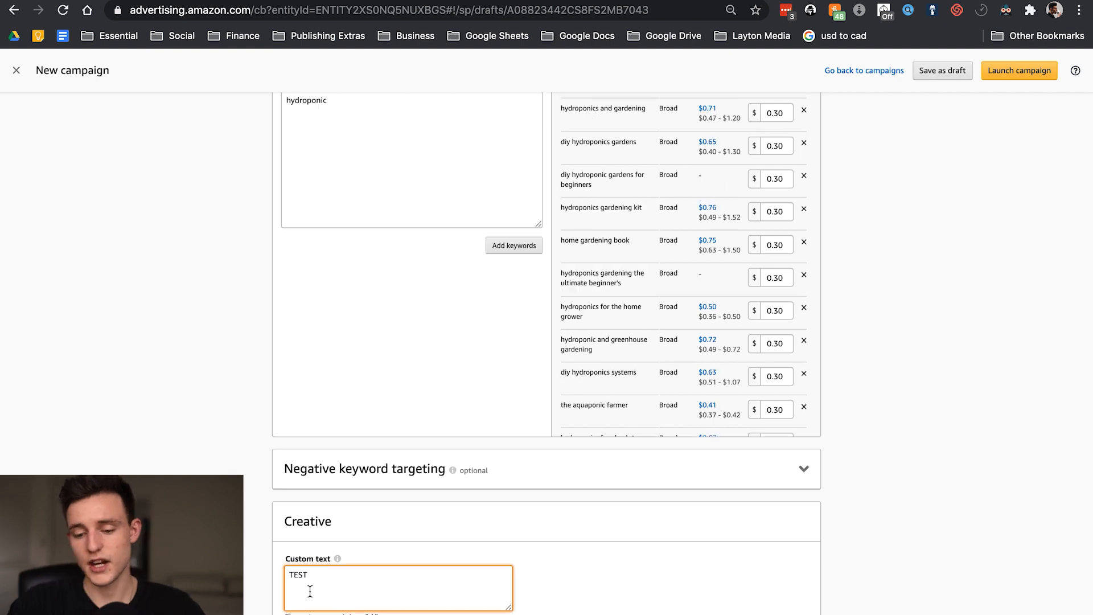
key("super+a")
key("BackSpace")
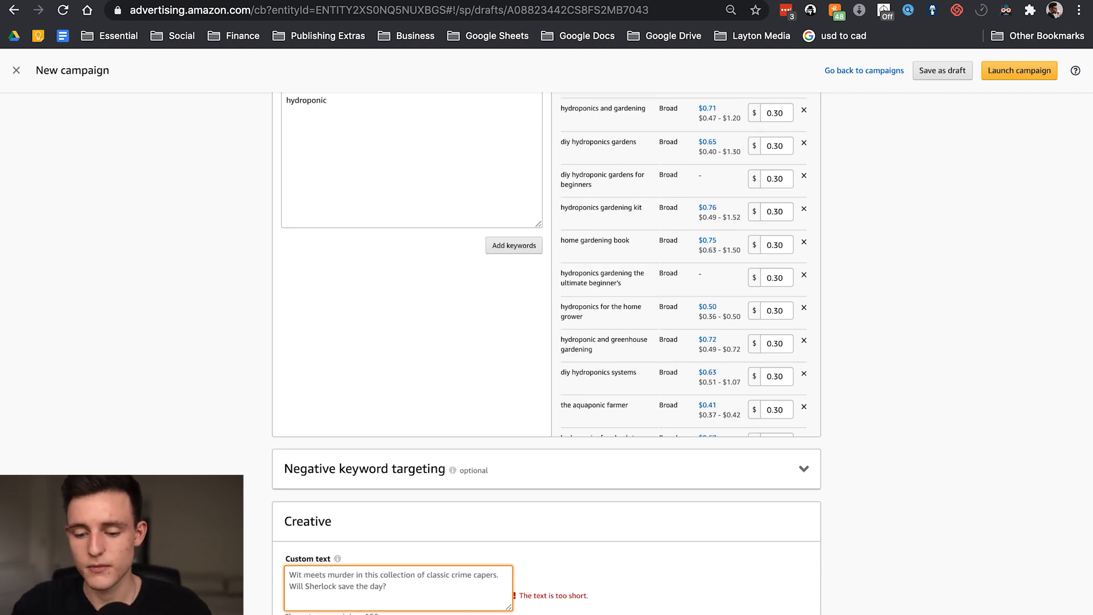